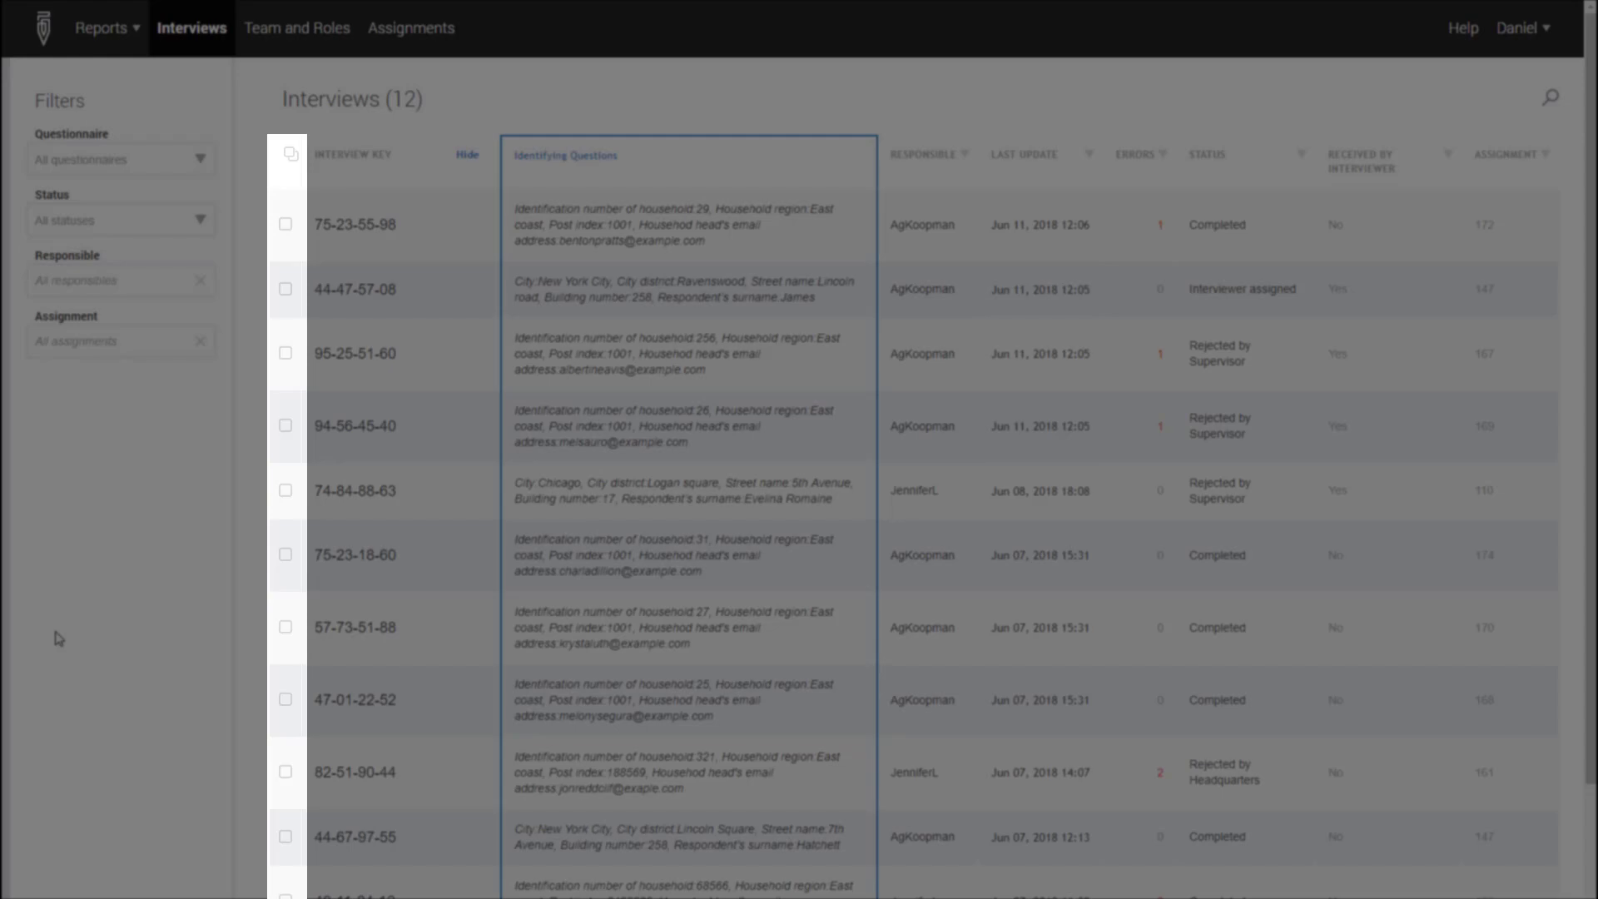
Select interviews 75-23-18-60, 57-73-51-88 and 47-01-22-52 and approve them together
click(285, 555)
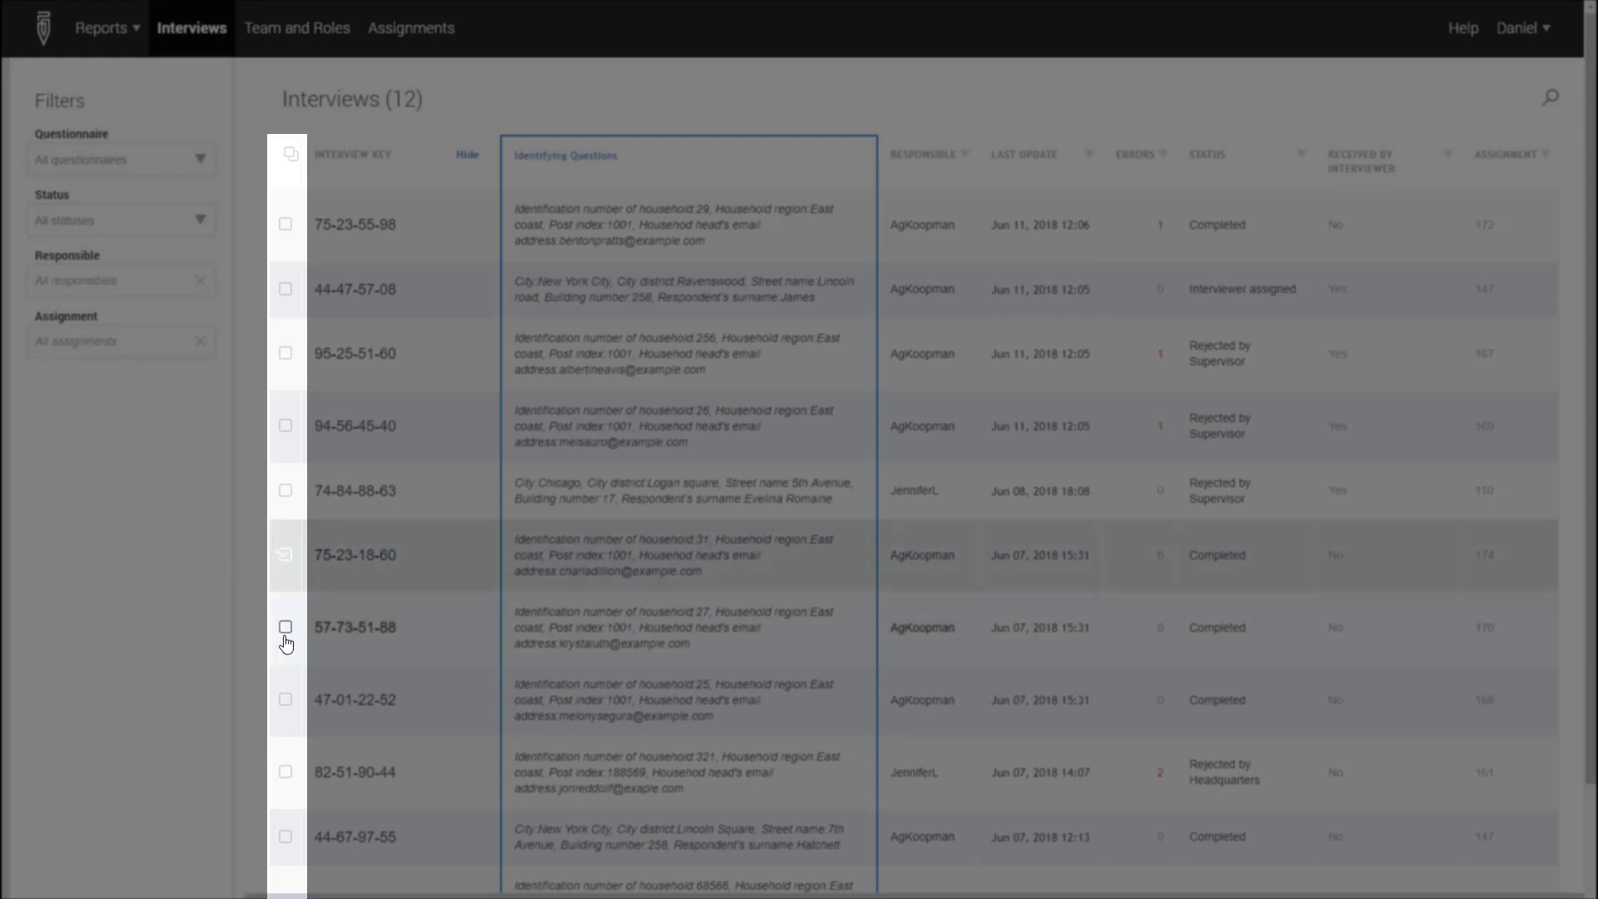
click(285, 633)
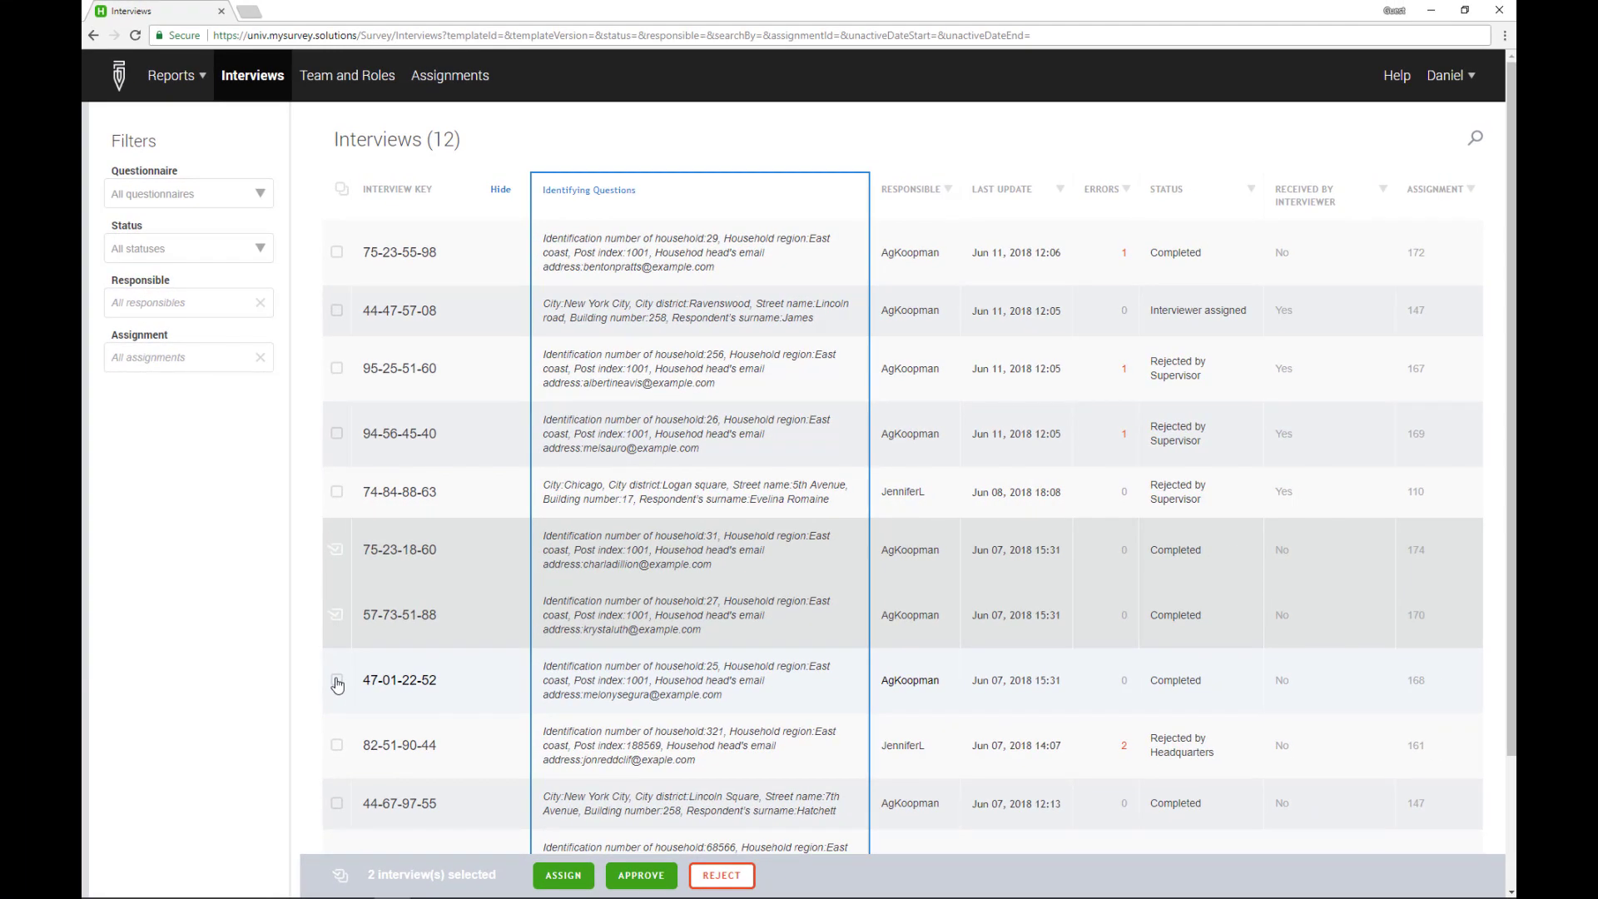
click(337, 681)
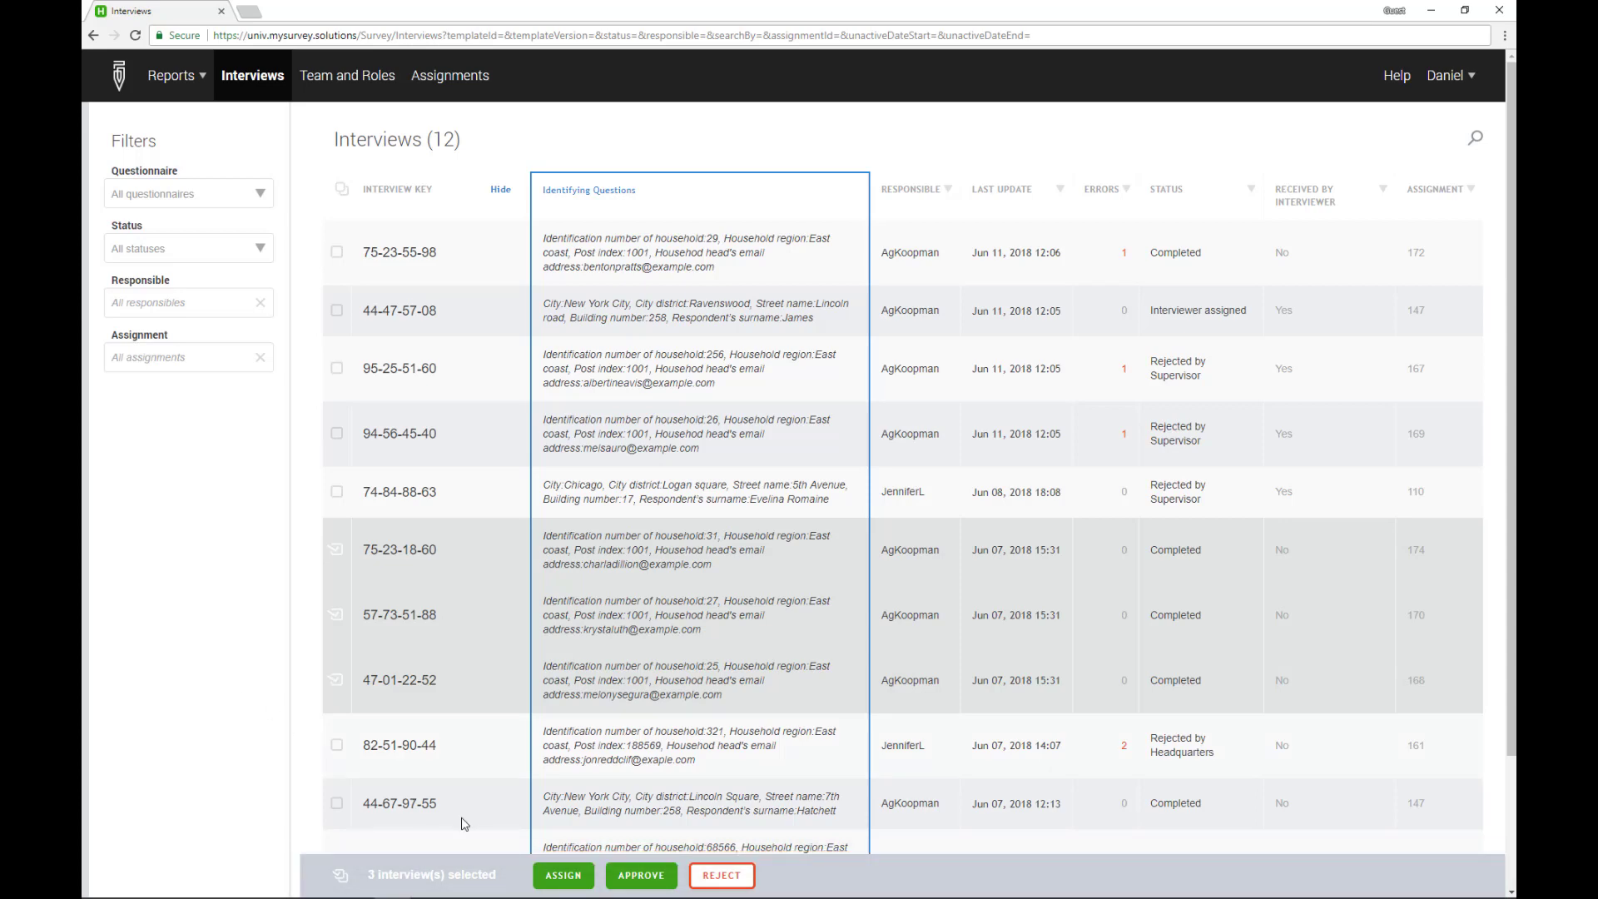
click(620, 880)
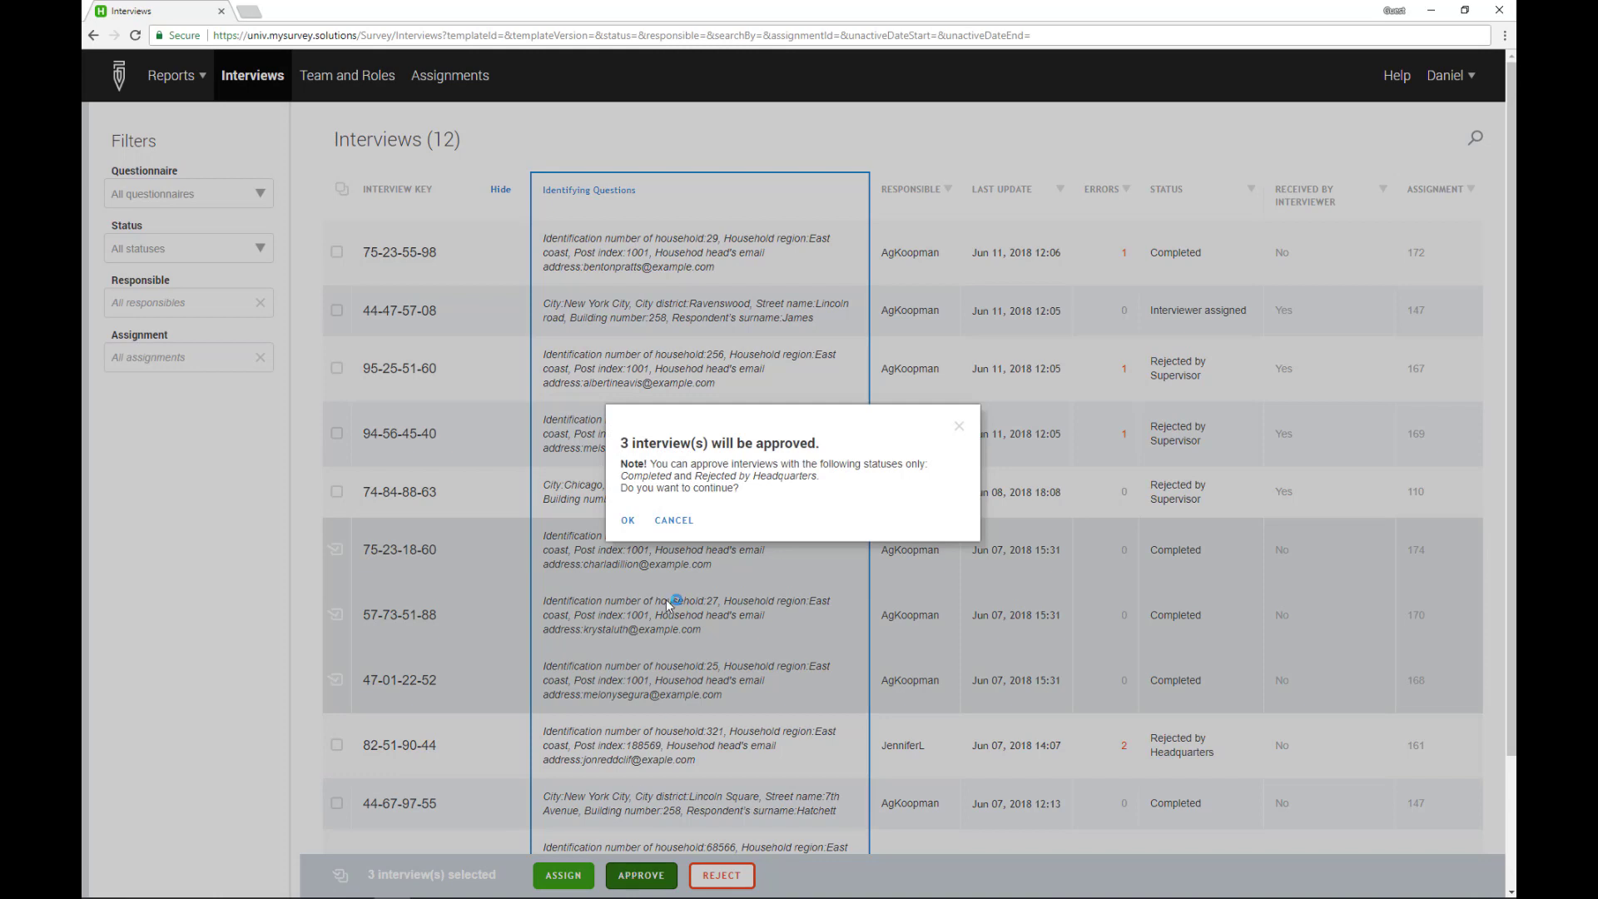
click(629, 521)
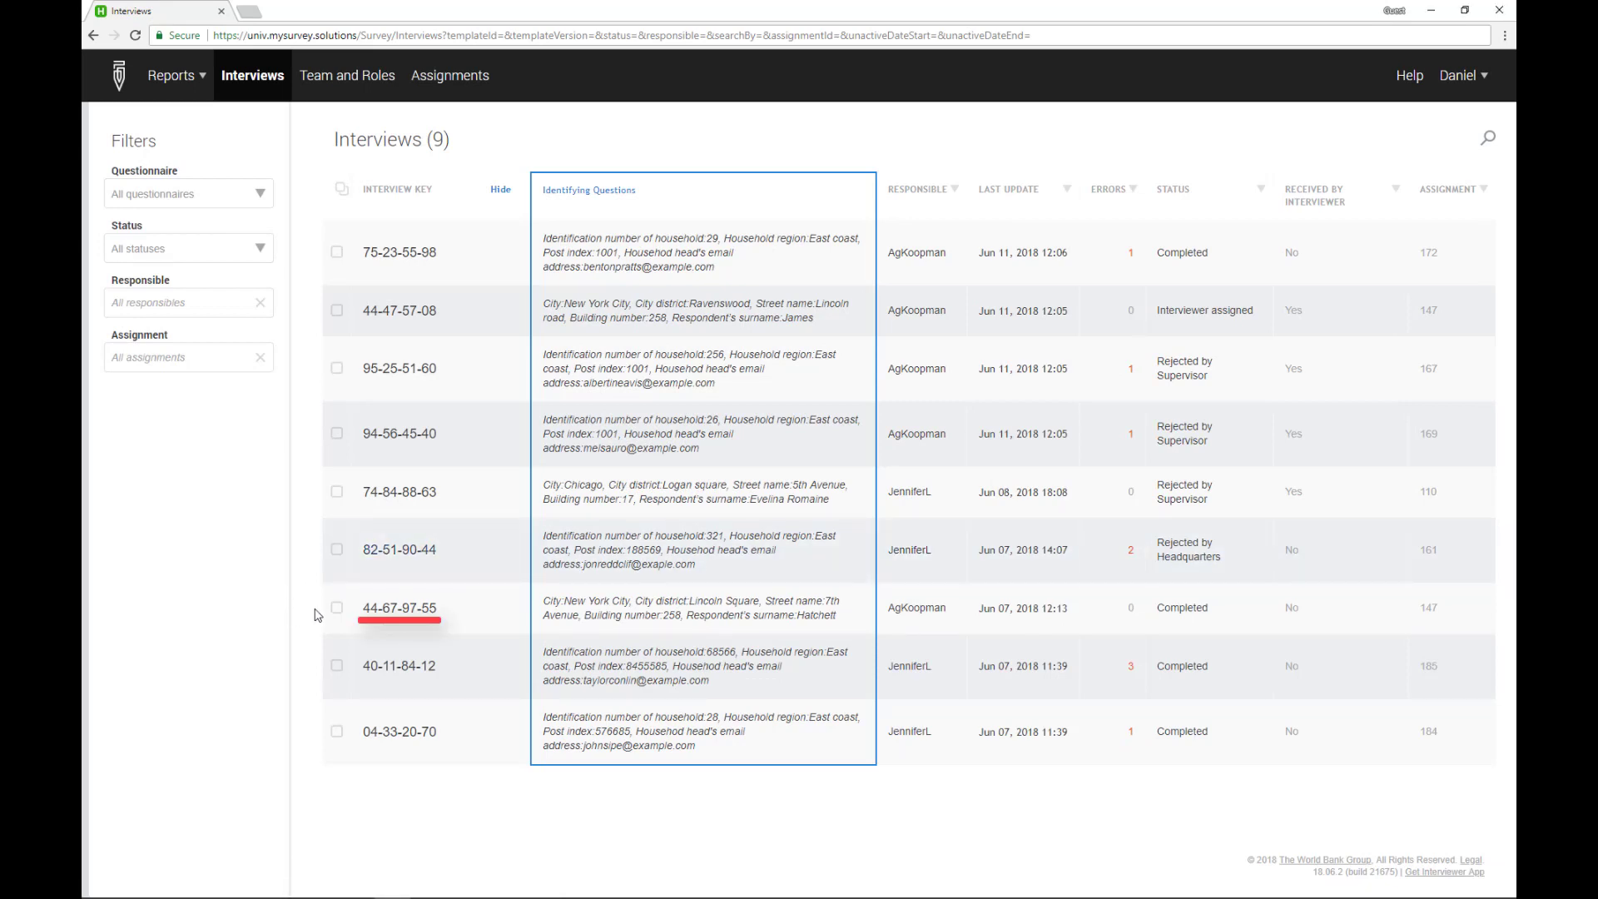
Approve interview 44-67-97-55 individually from its row's action menu
click(370, 612)
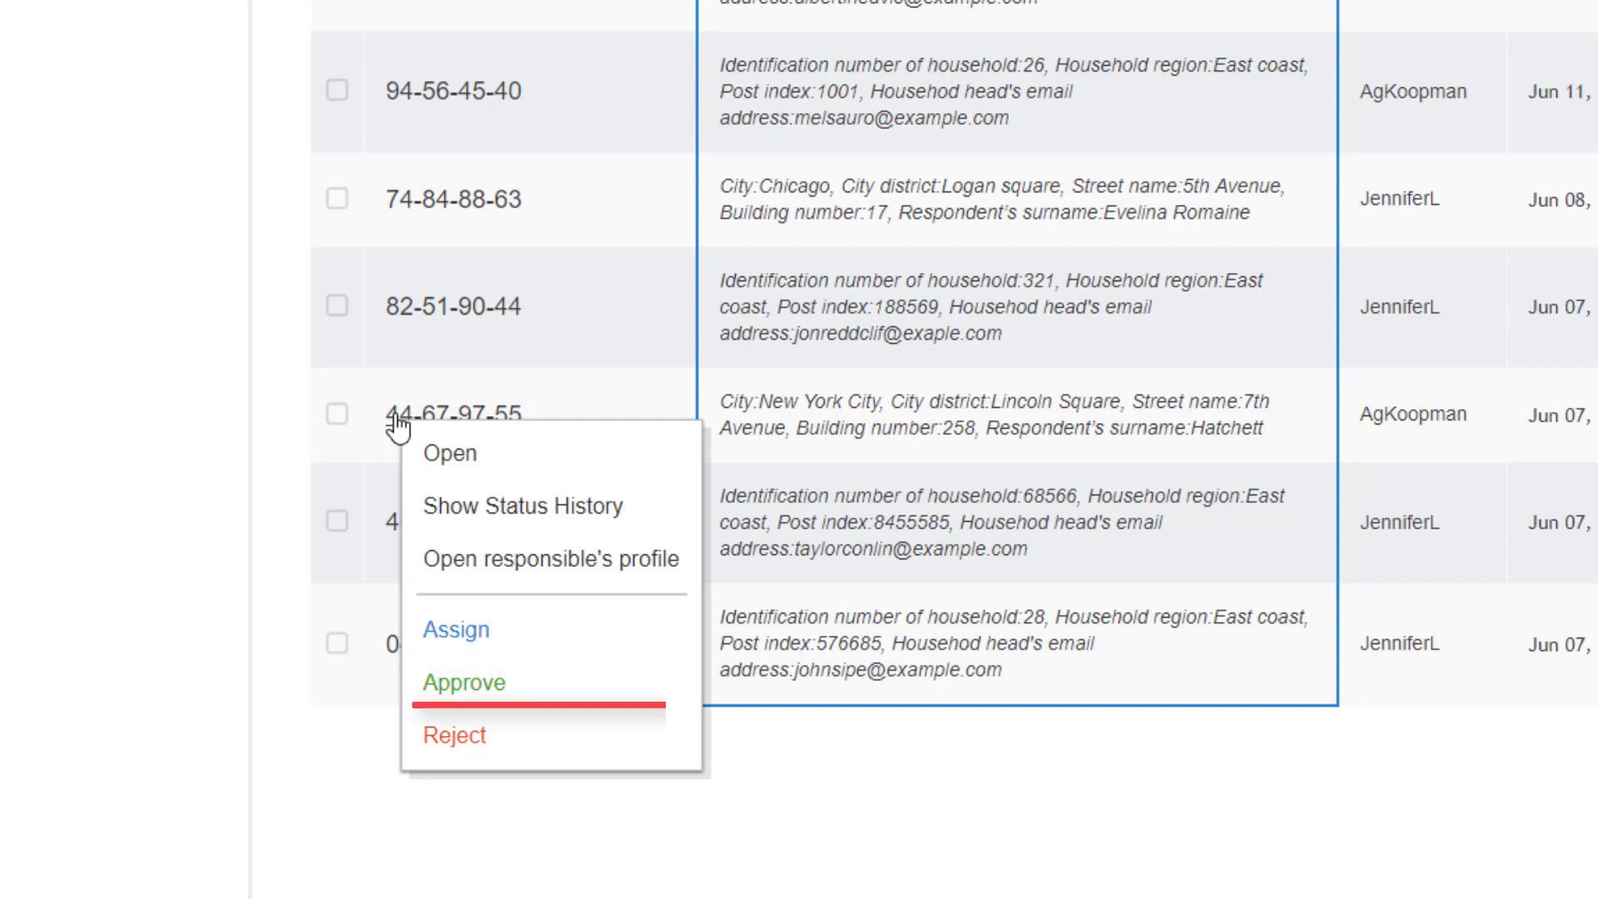
click(441, 685)
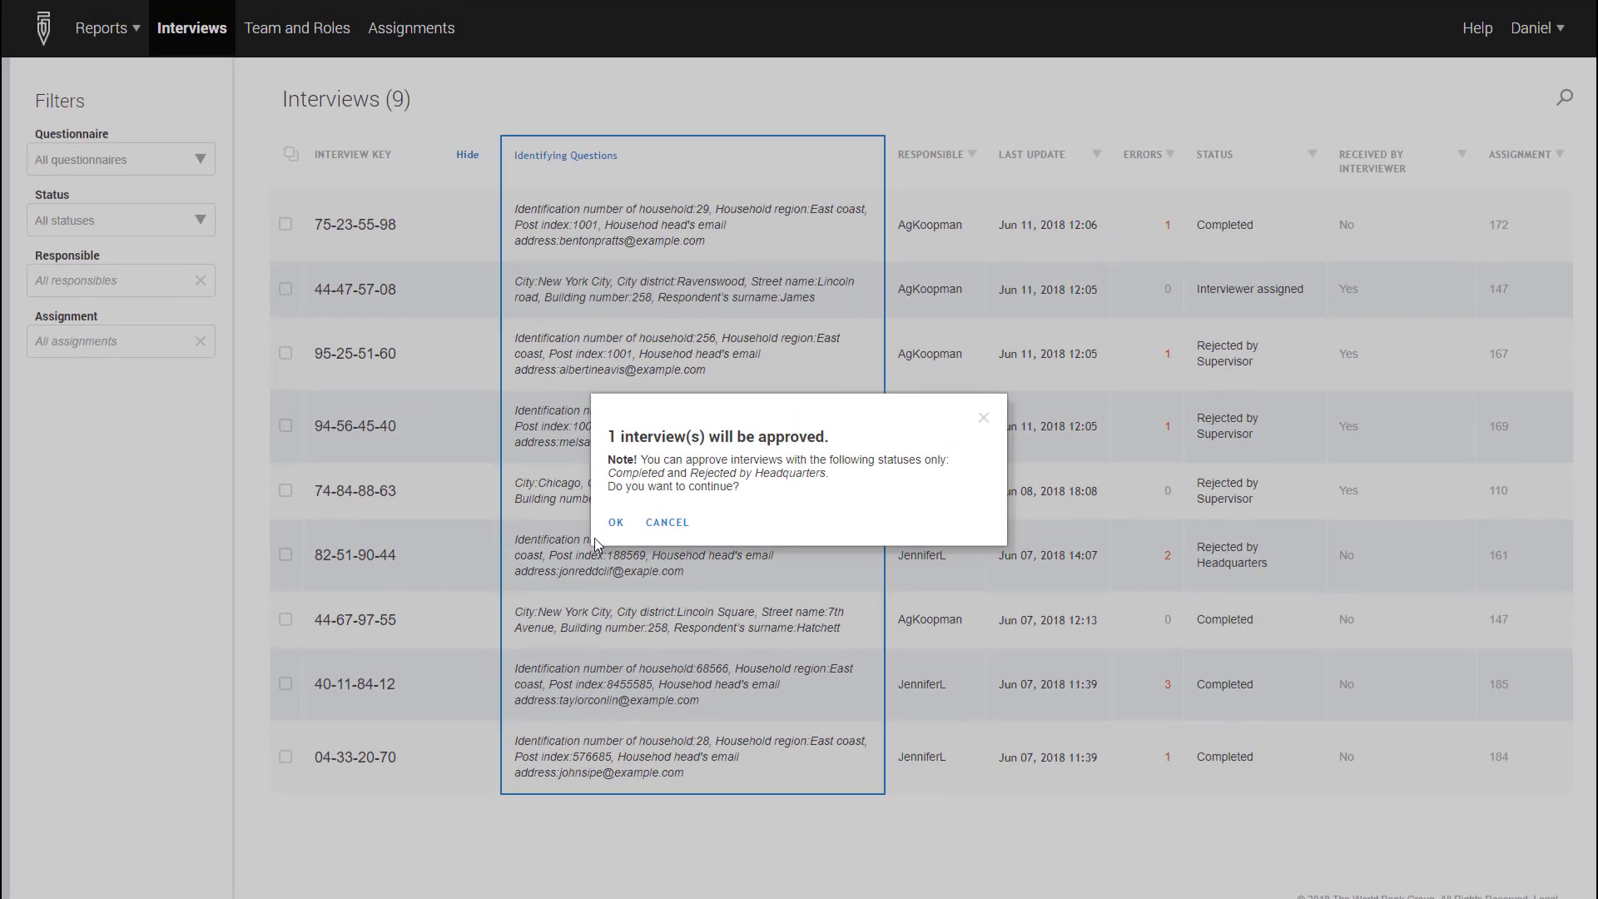
click(656, 484)
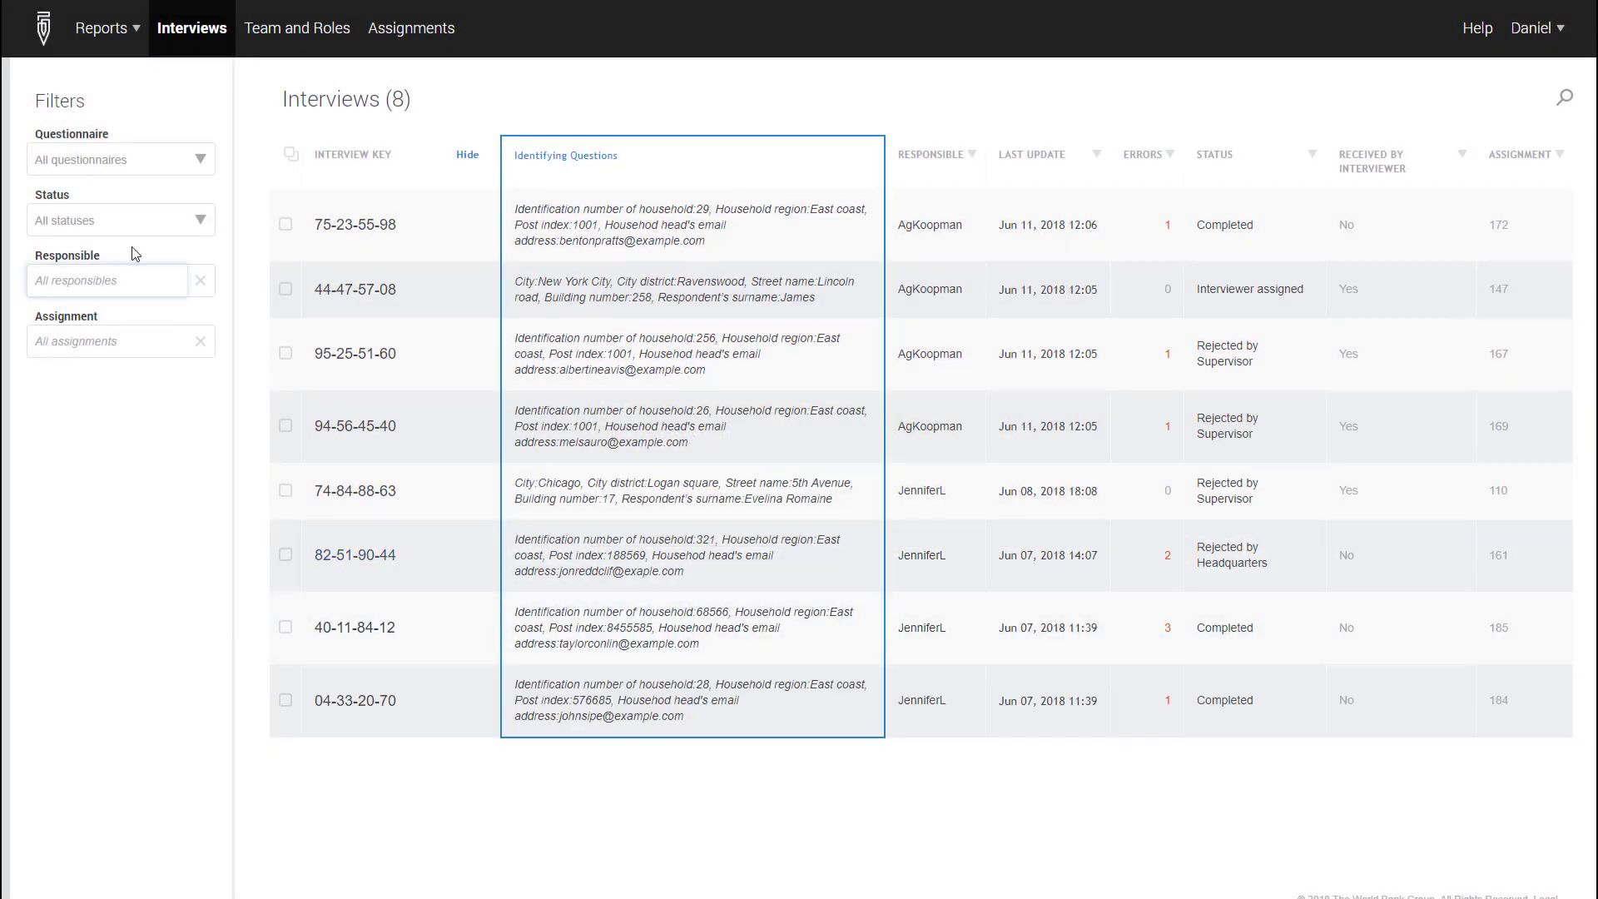
Filter the interview list to Completed status and open interview 75-23-55-98
click(135, 223)
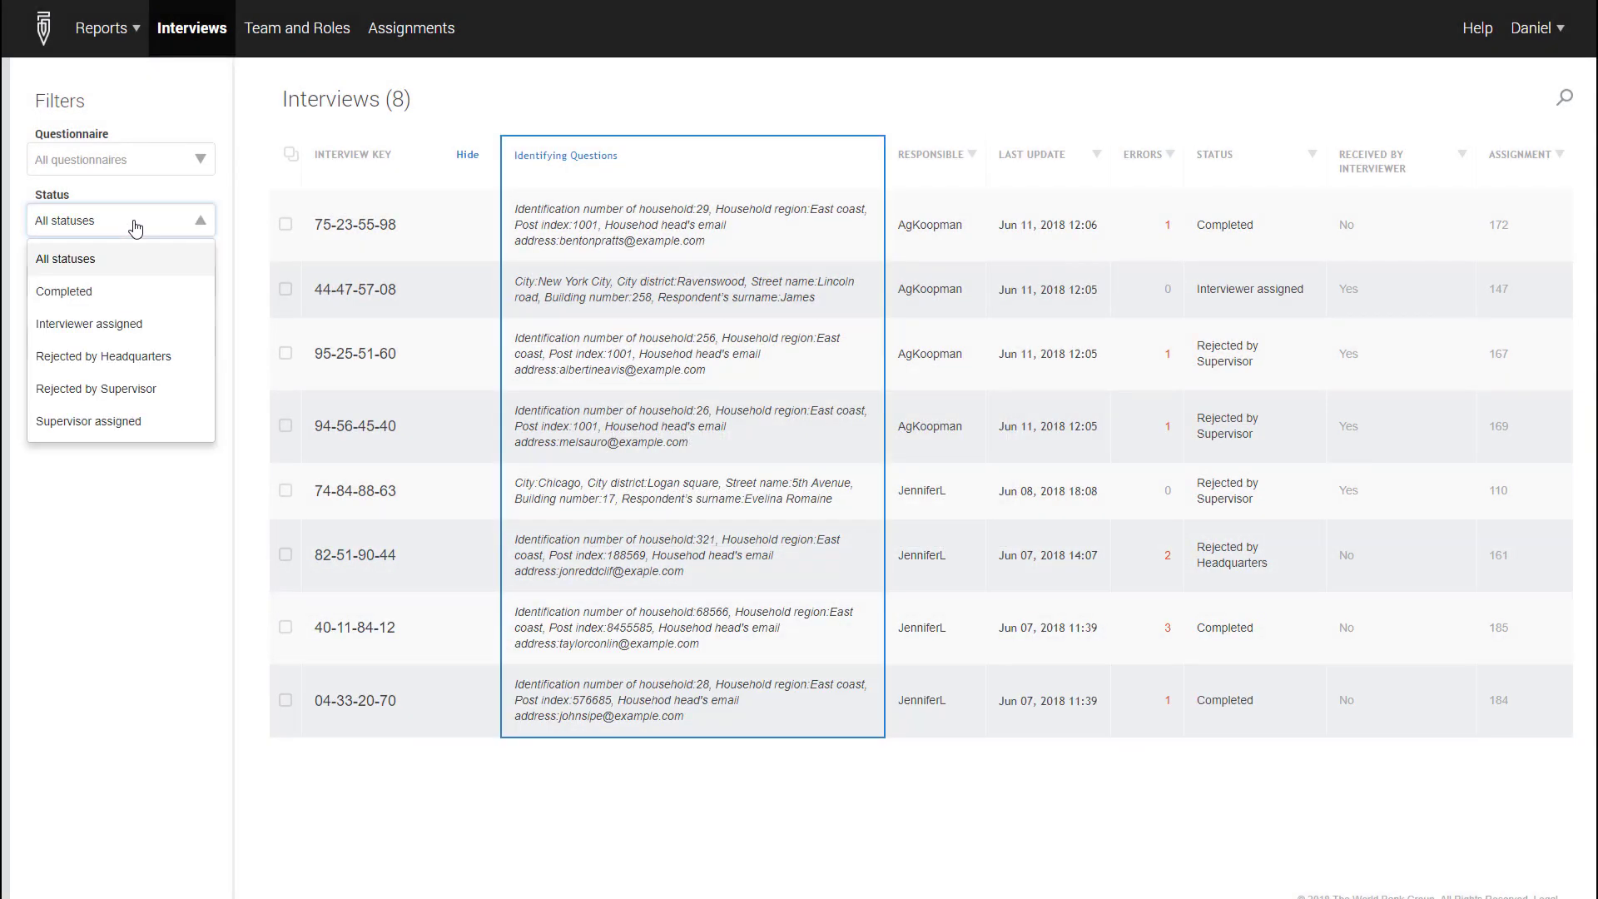
click(98, 293)
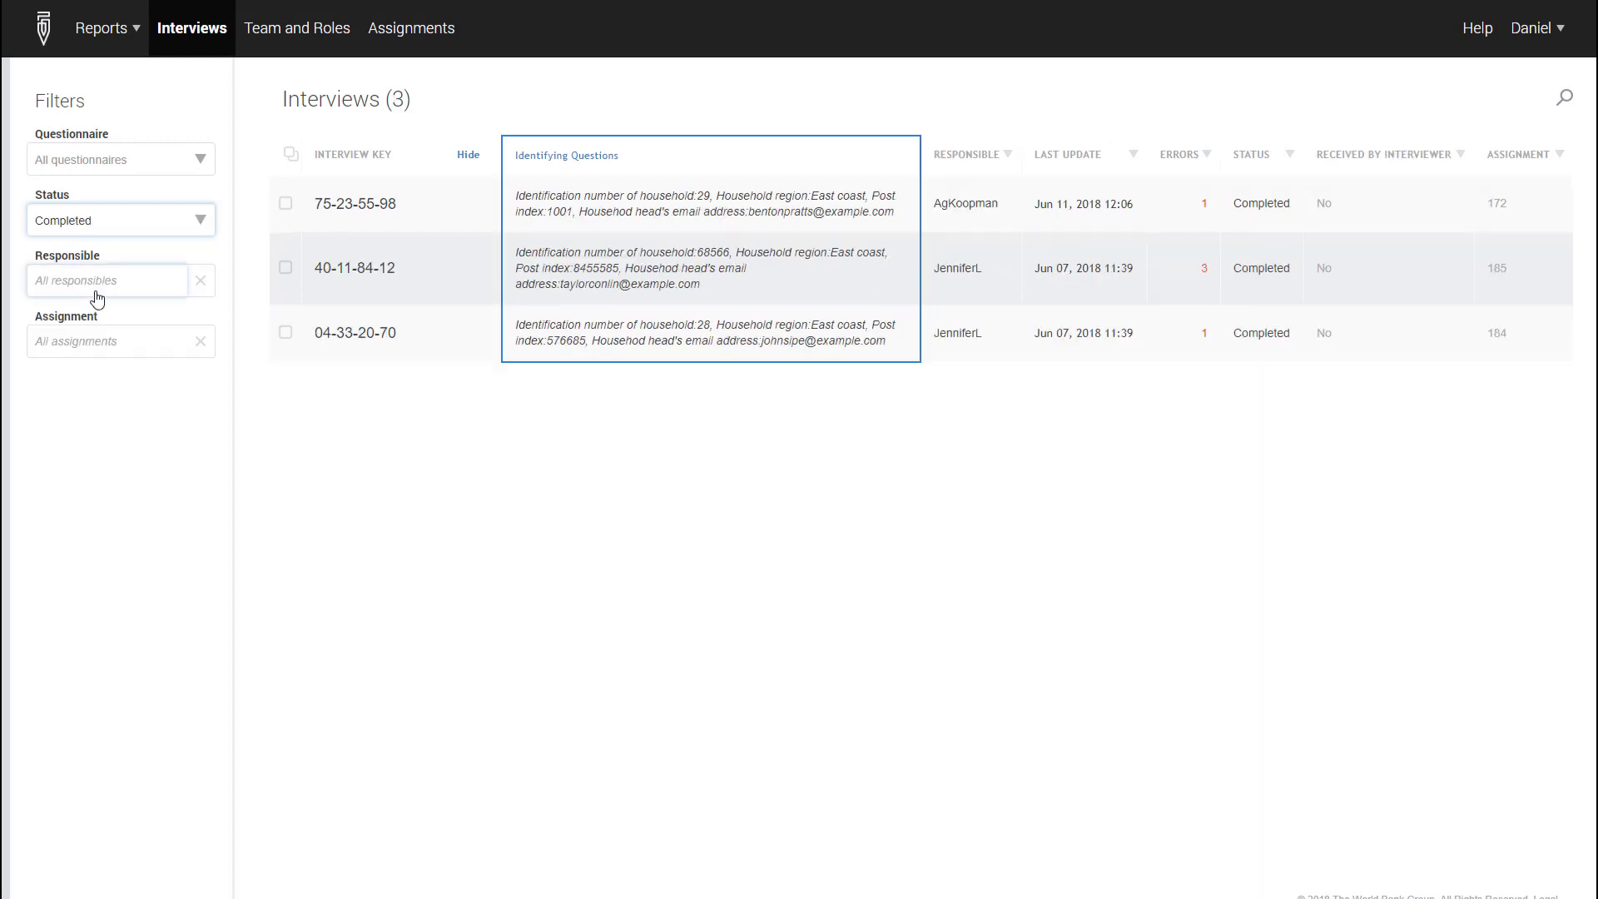
click(336, 205)
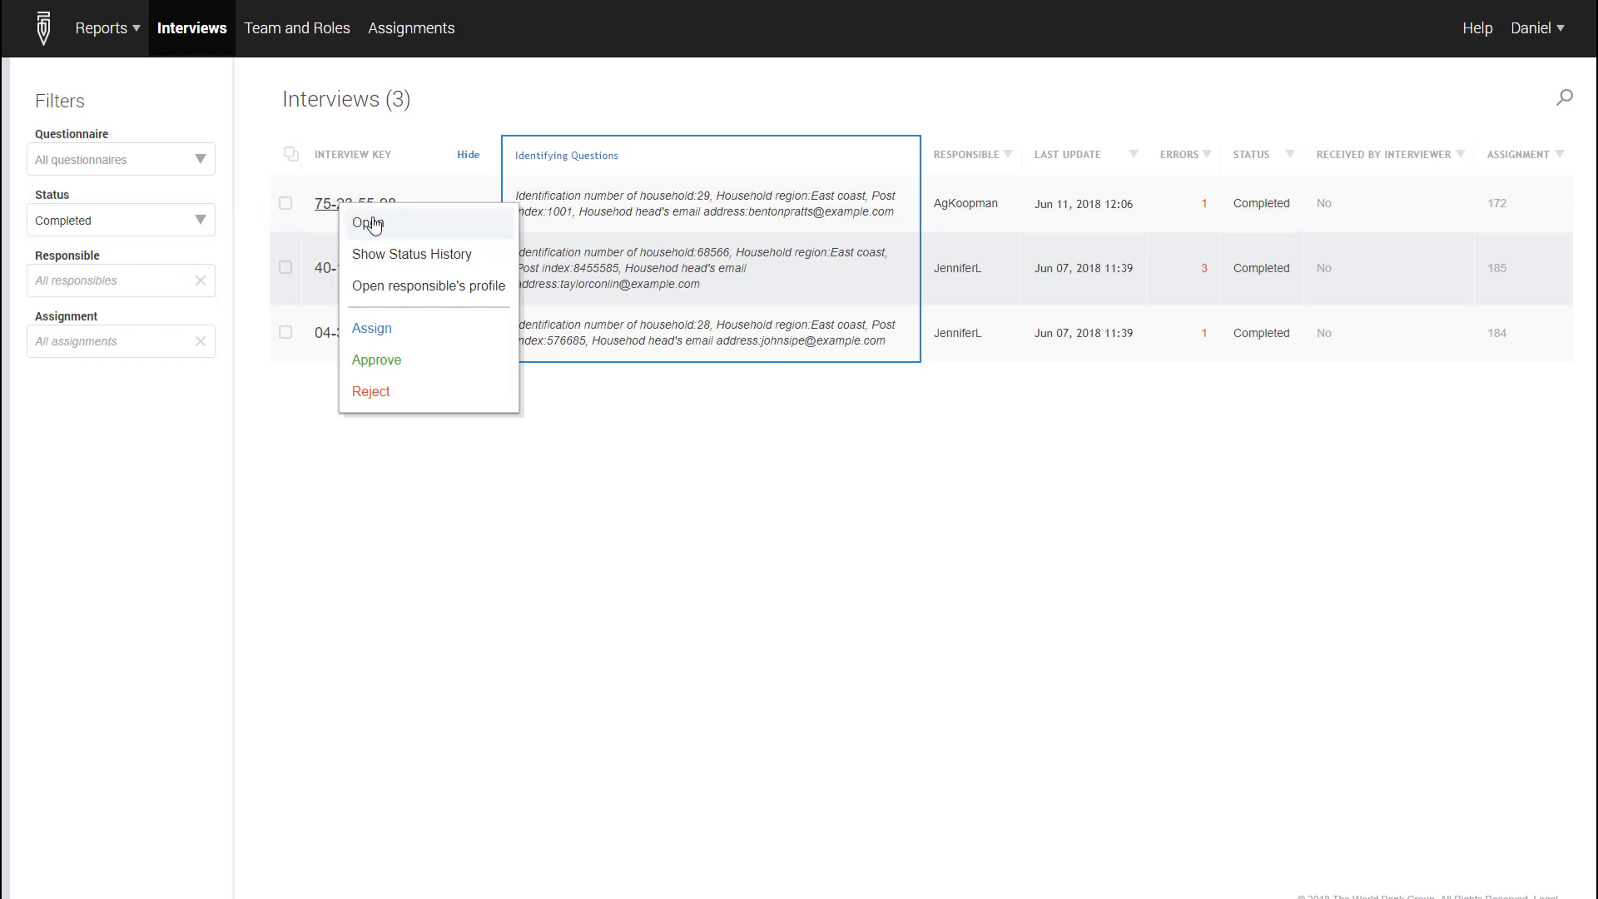
click(356, 221)
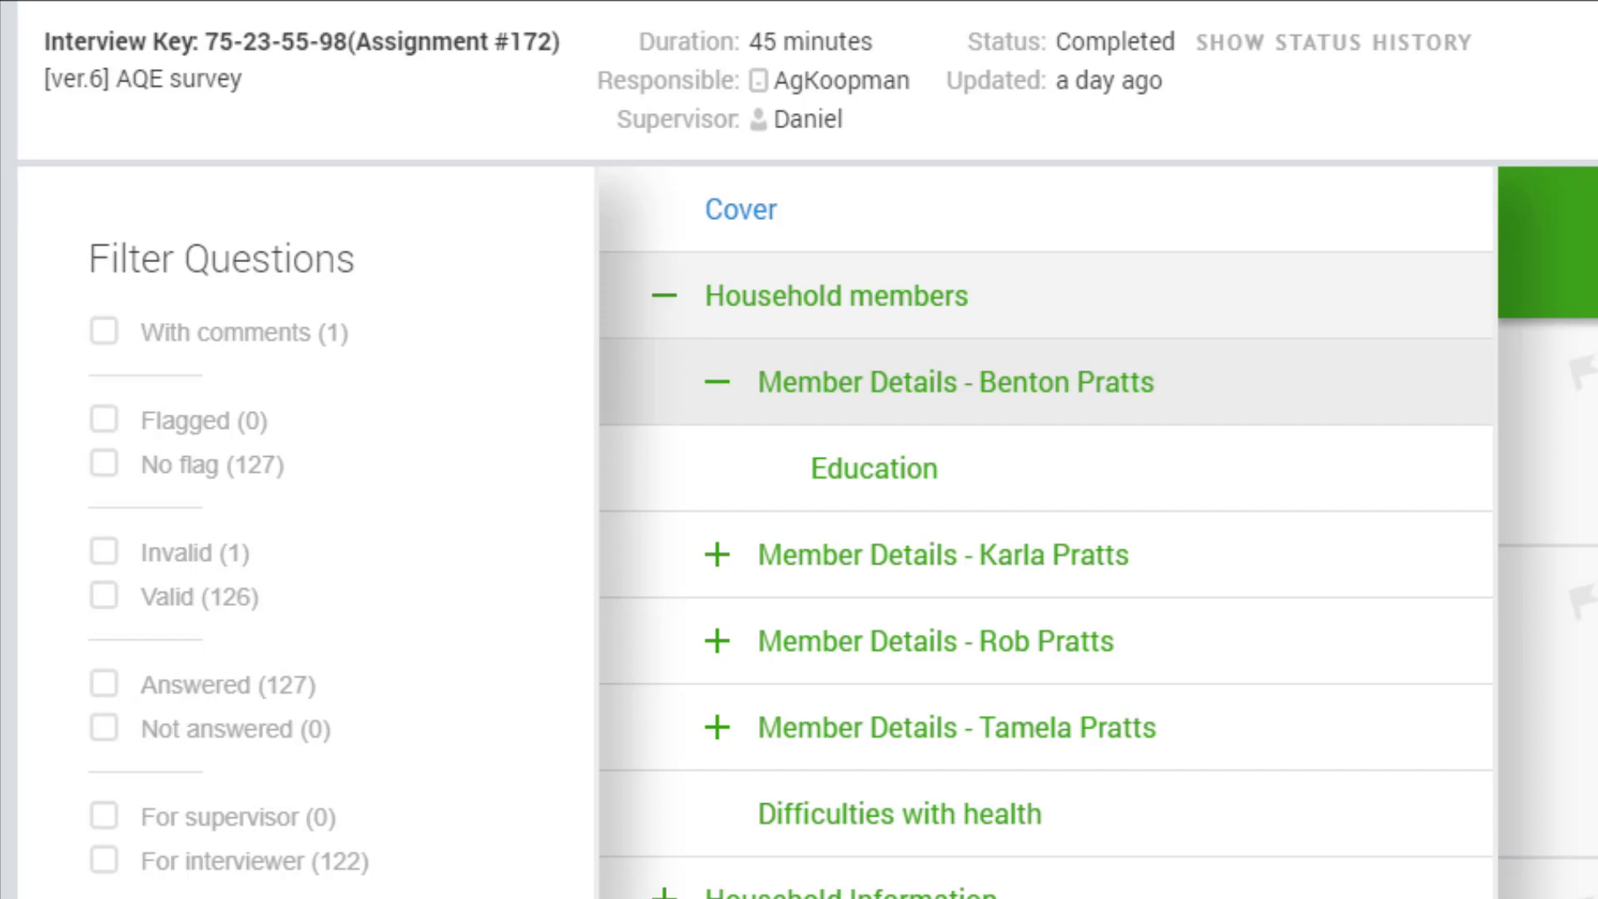
View the interview's status history and close it
click(1327, 46)
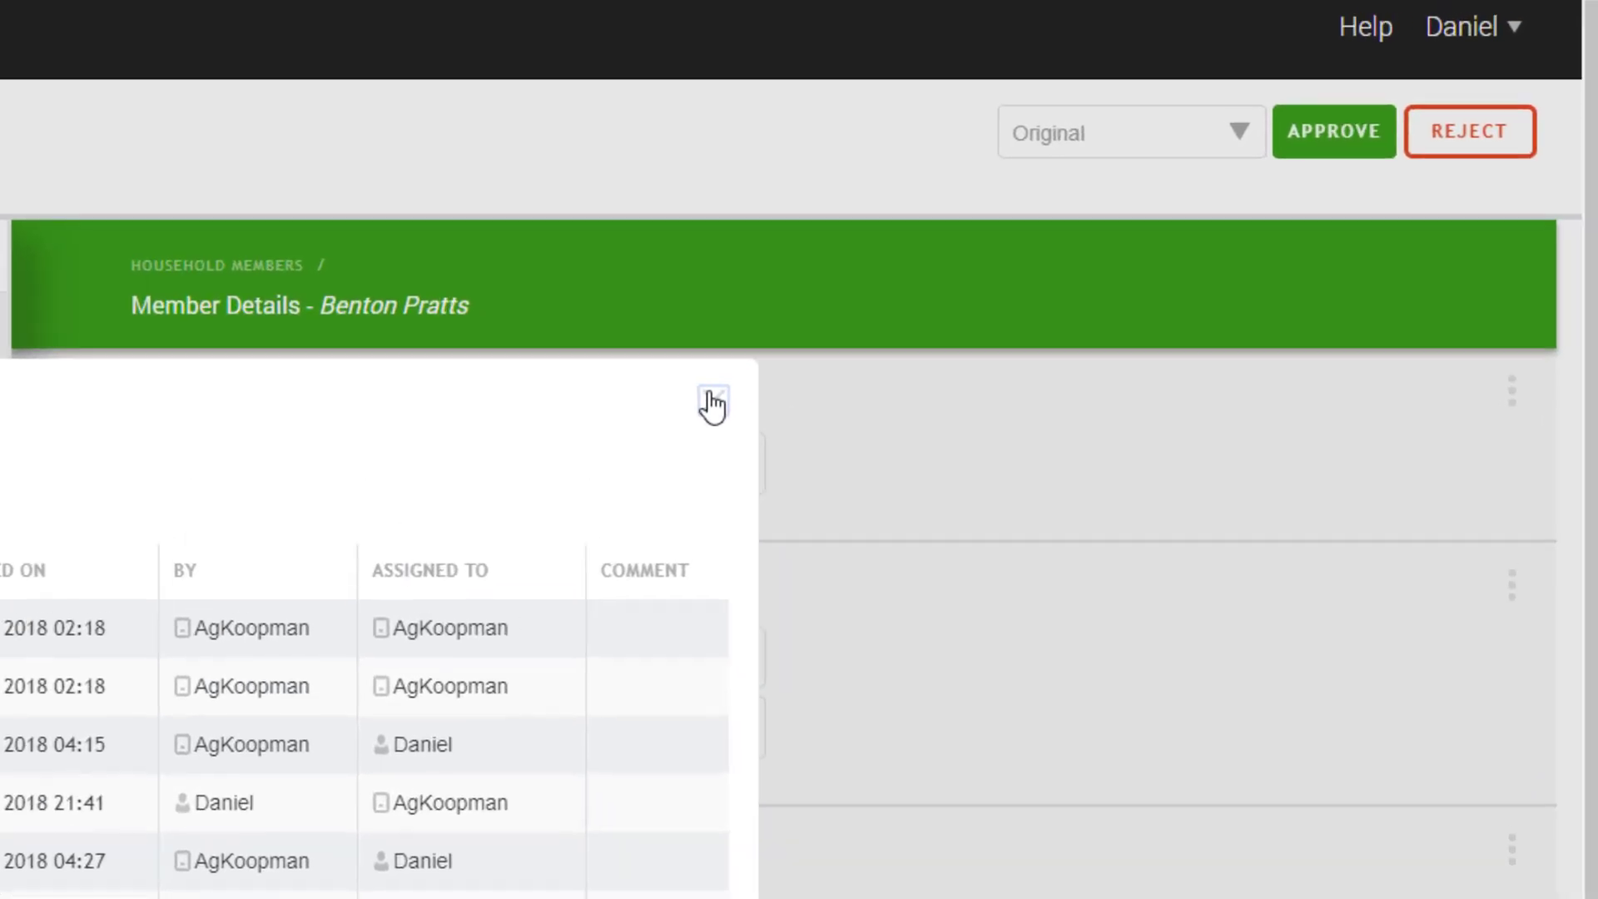
click(1166, 172)
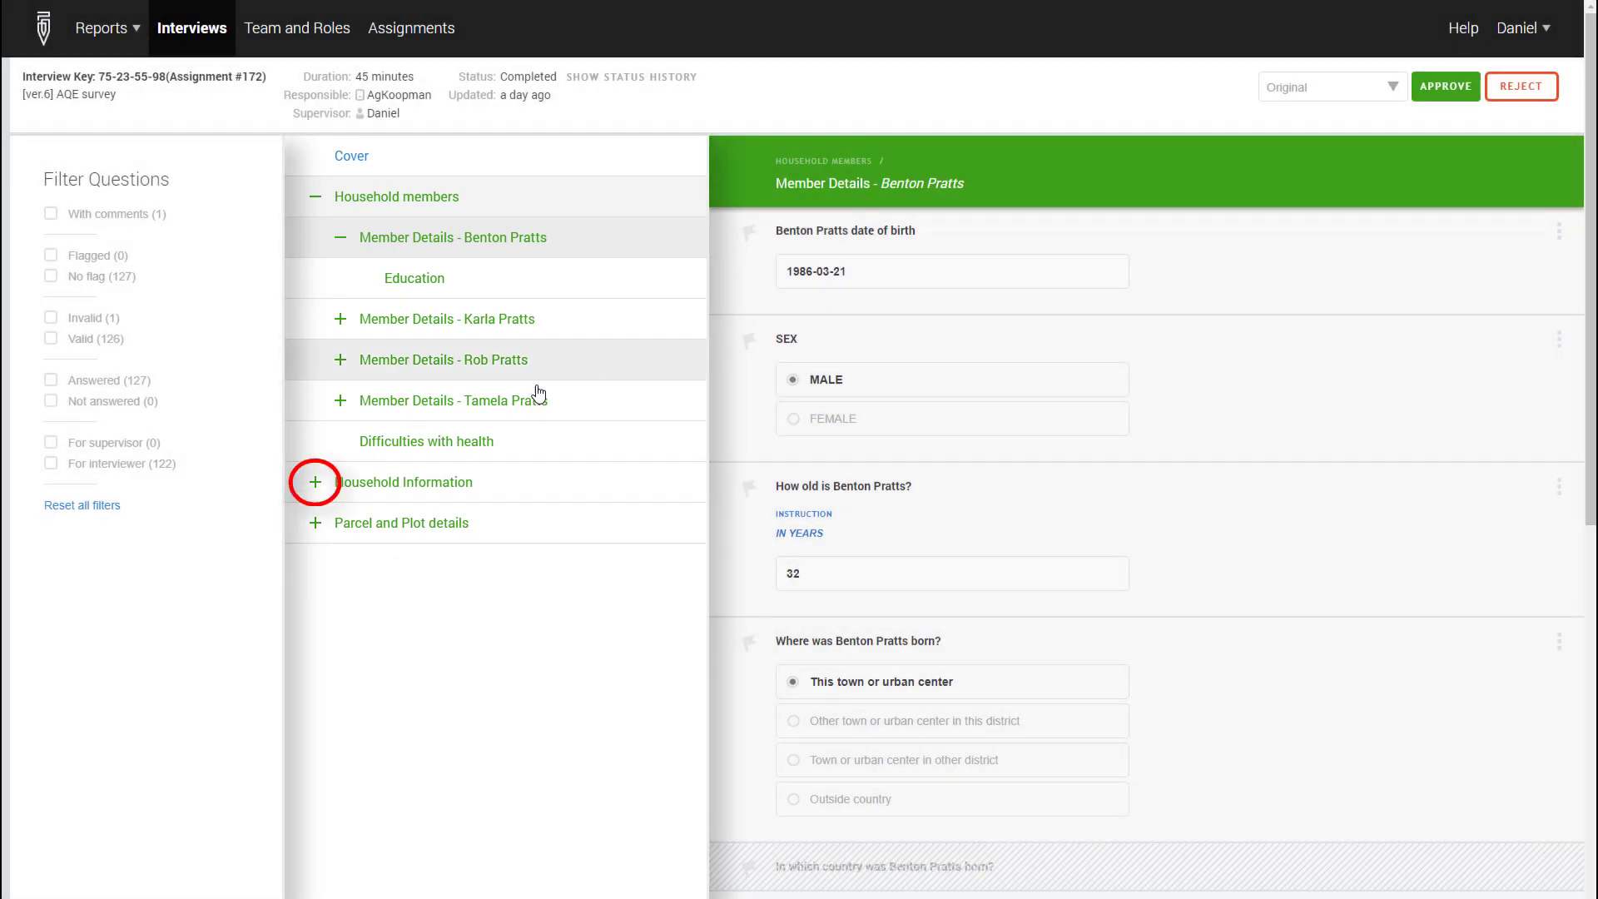
Browse the Household Information and Parcel and Plot details sections, including Internet Connection and the MAIZE plot
click(315, 483)
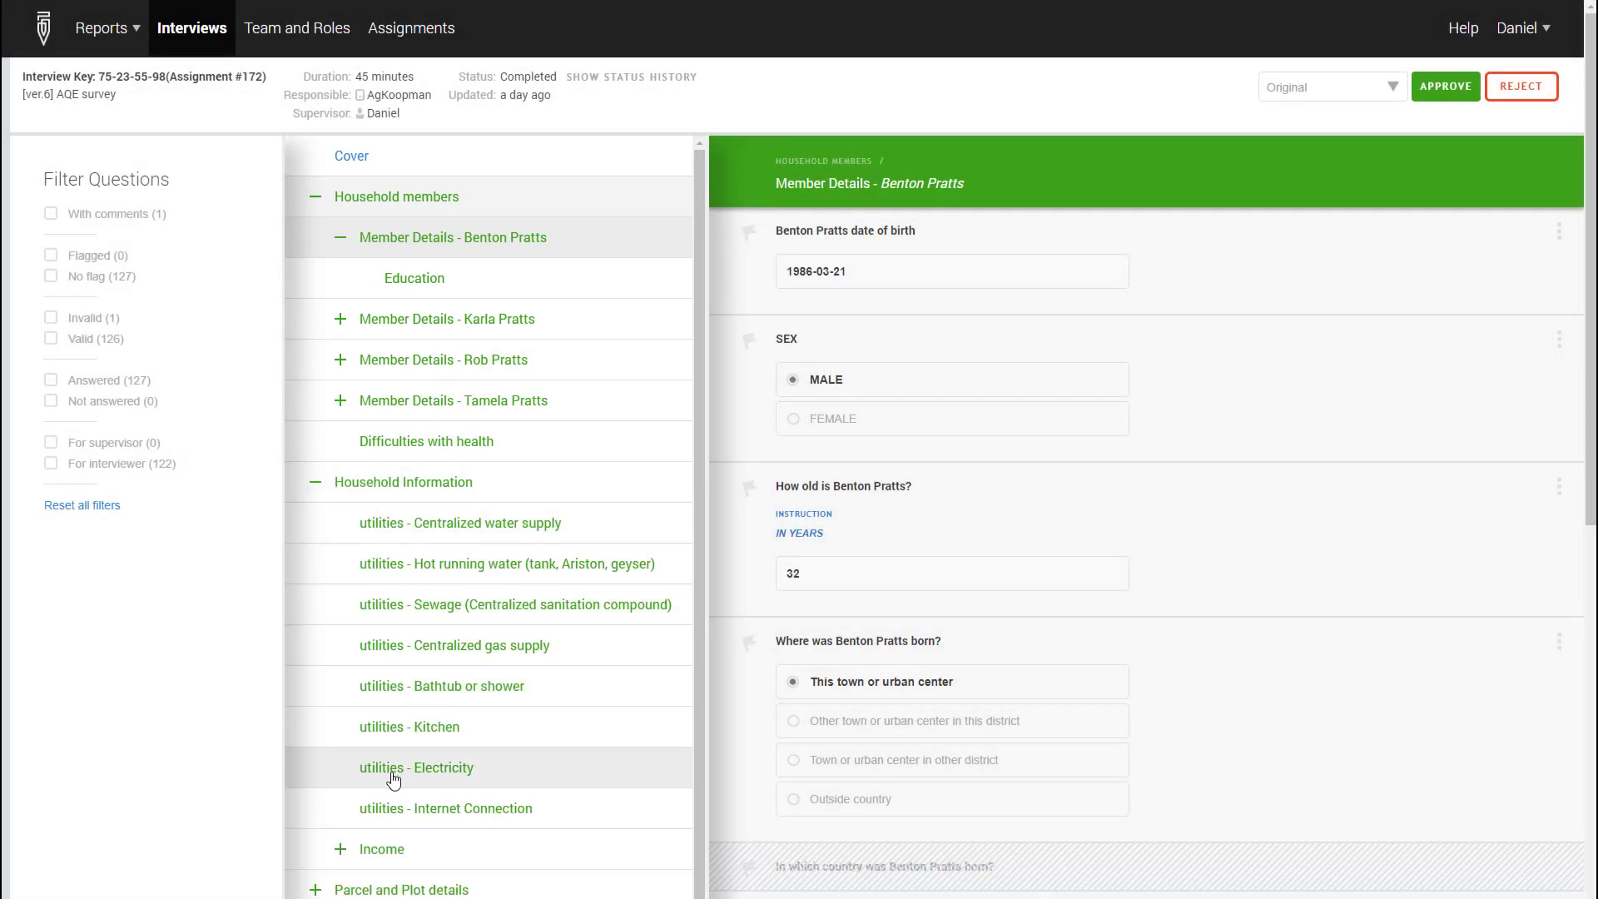
click(416, 809)
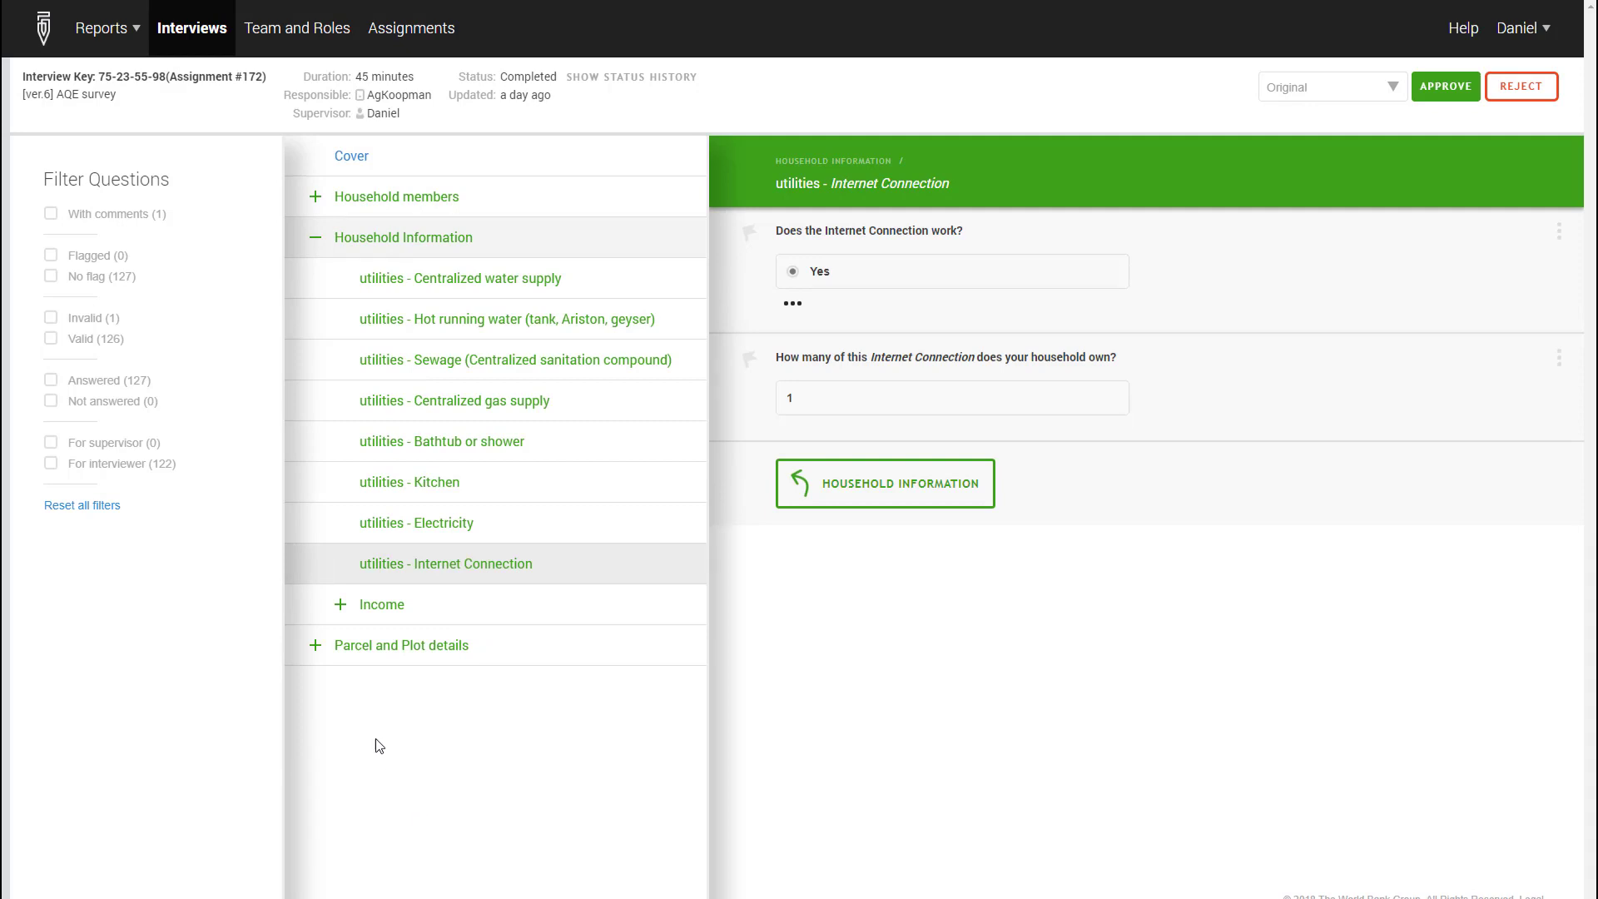
click(313, 646)
click(340, 686)
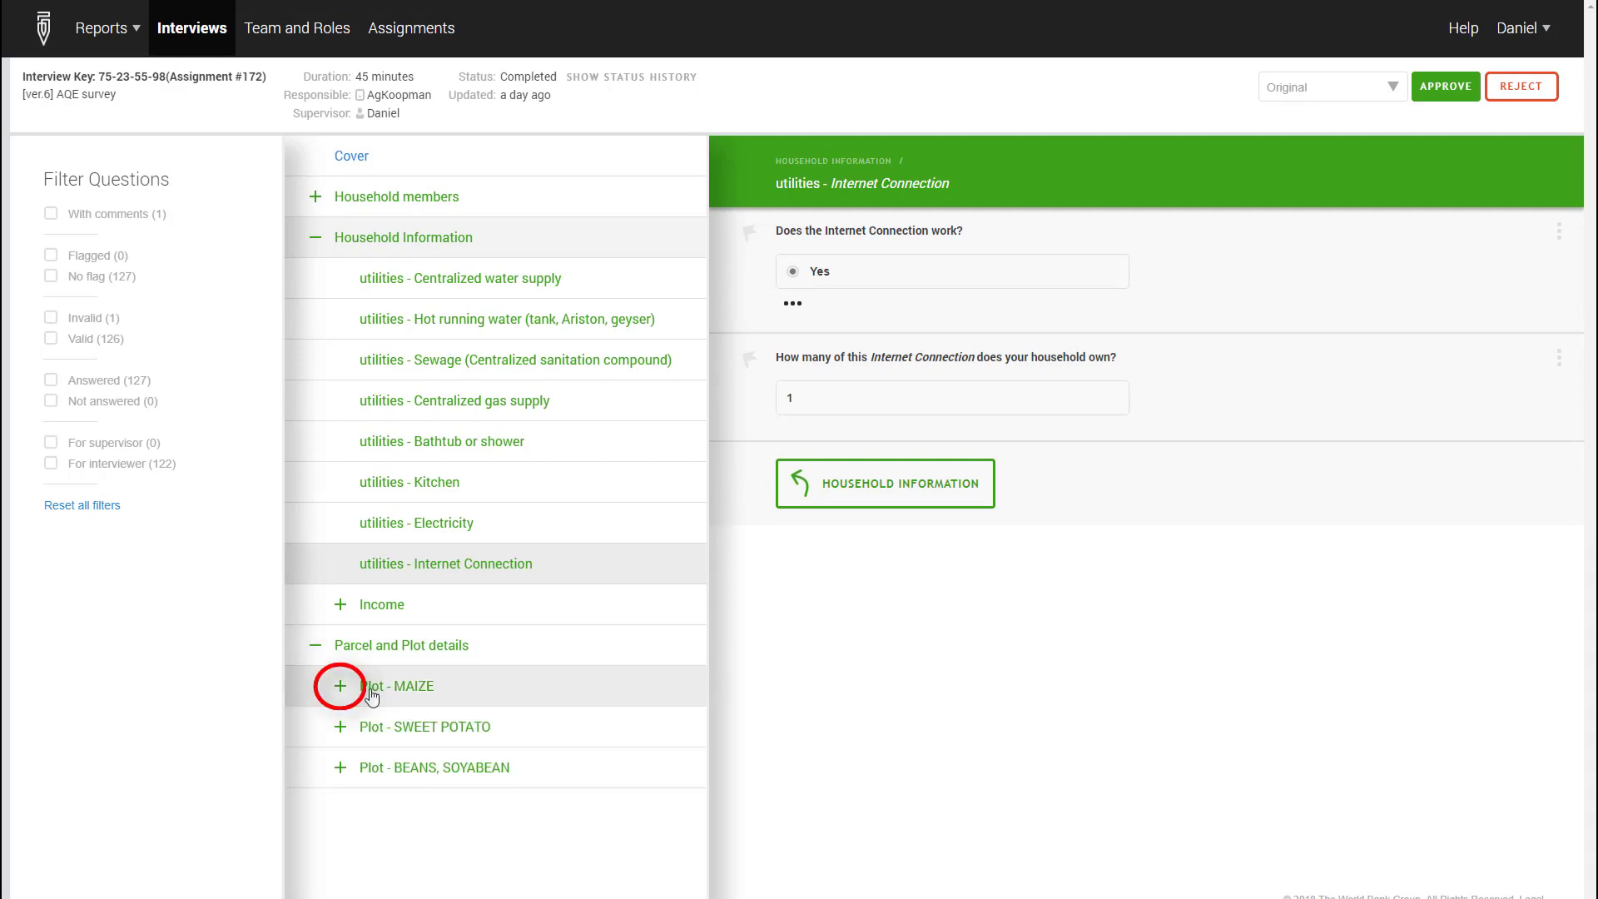
click(421, 726)
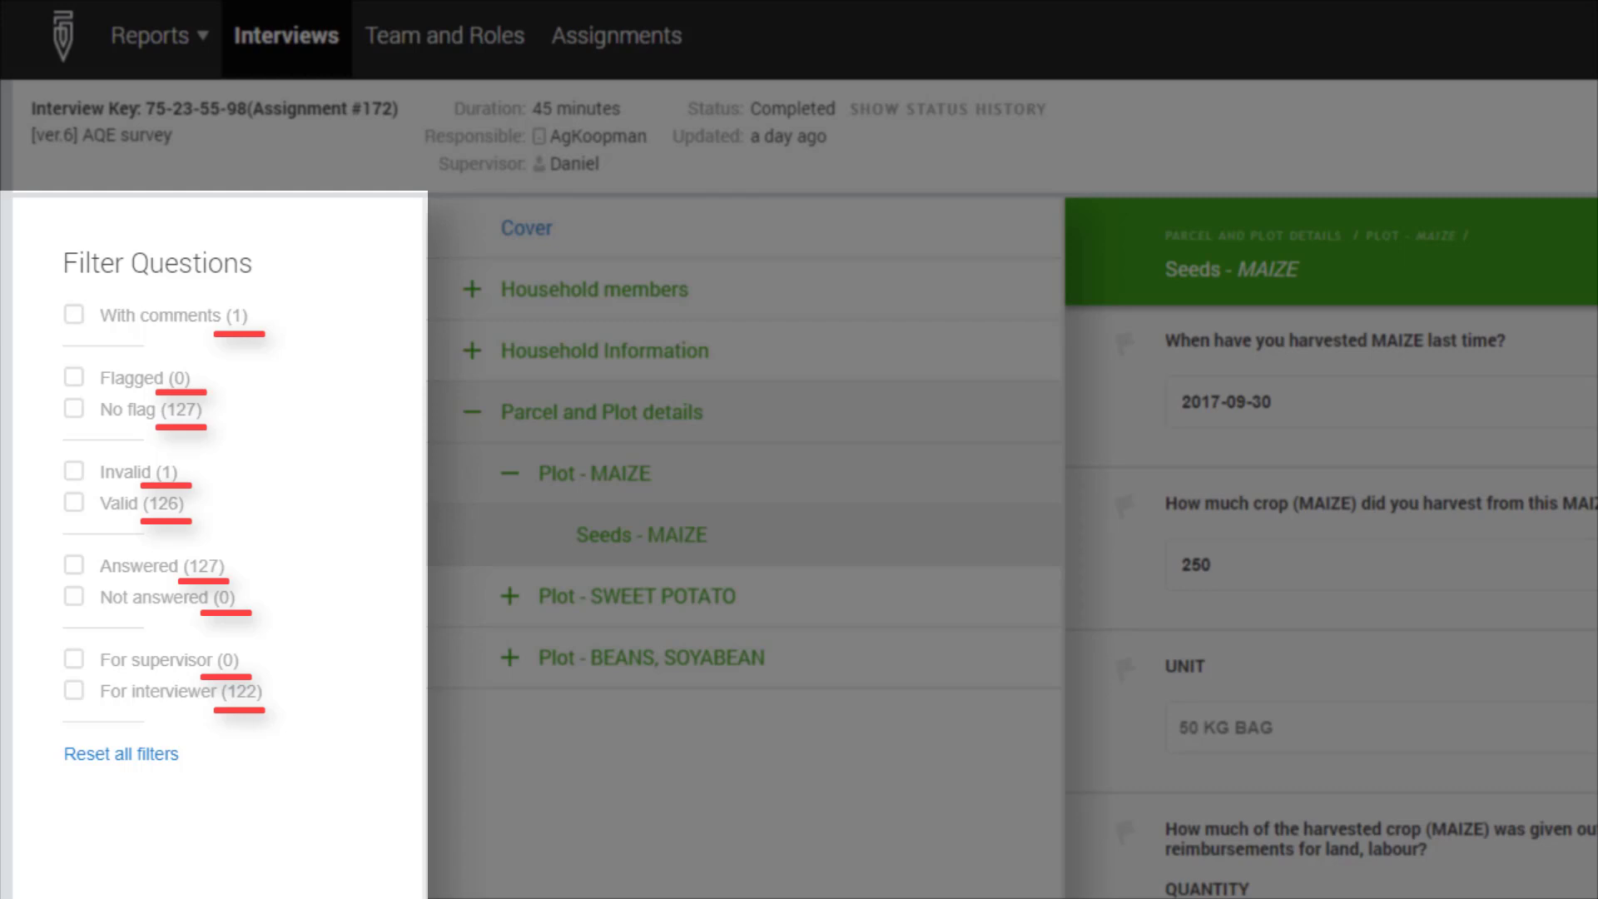
Filter questions to invalid ones, open the crop income question found, and reset all filters
click(77, 472)
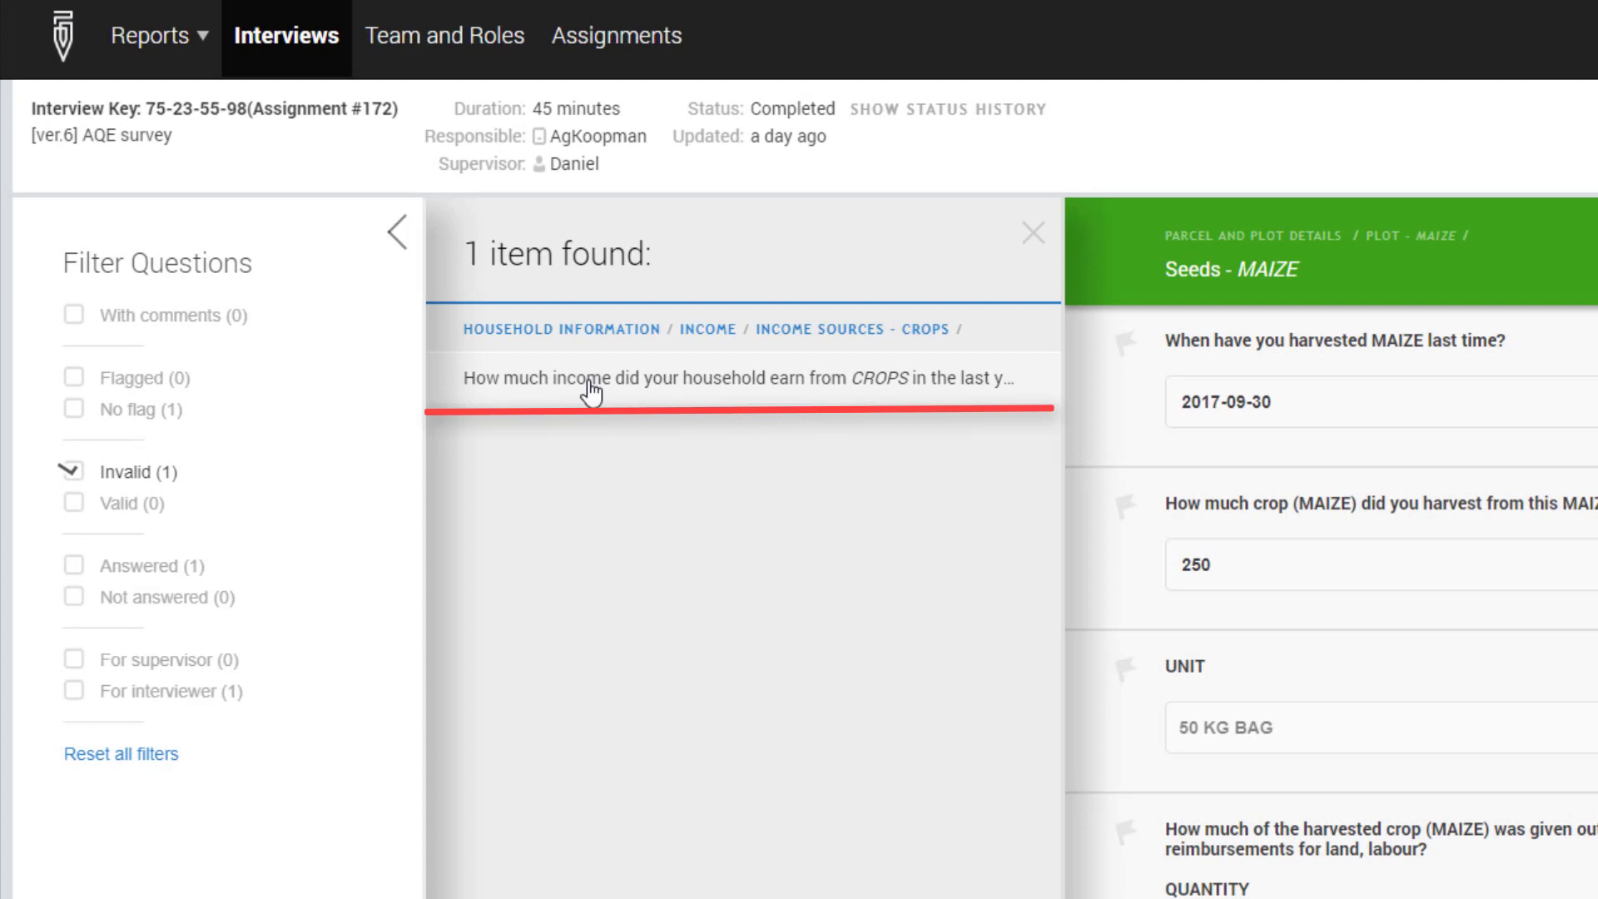
click(590, 391)
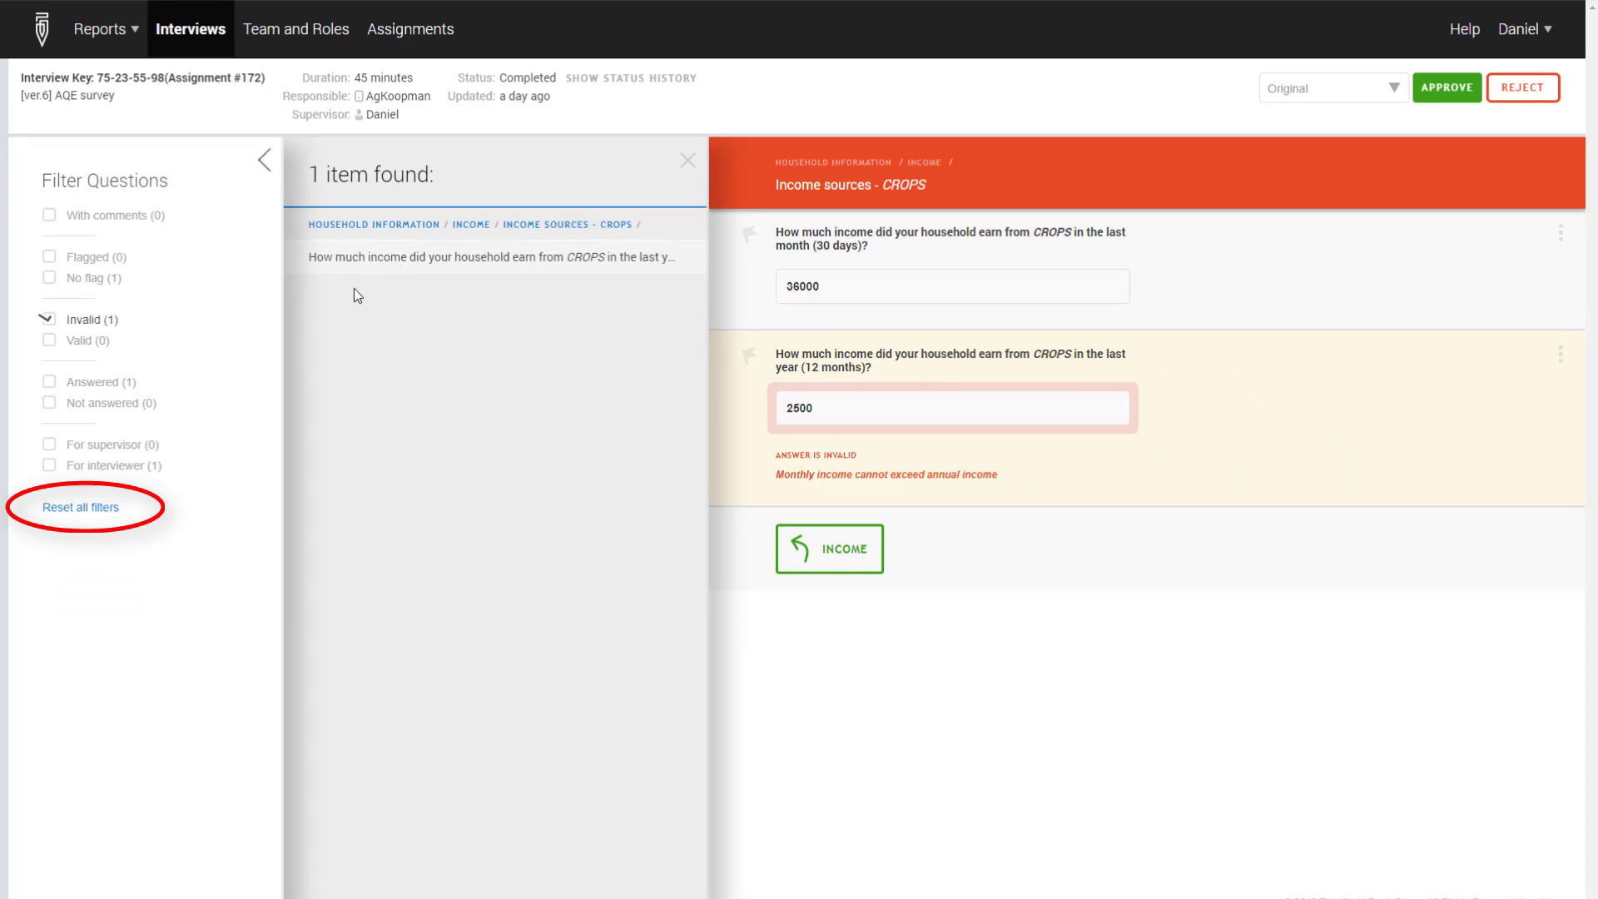
click(80, 508)
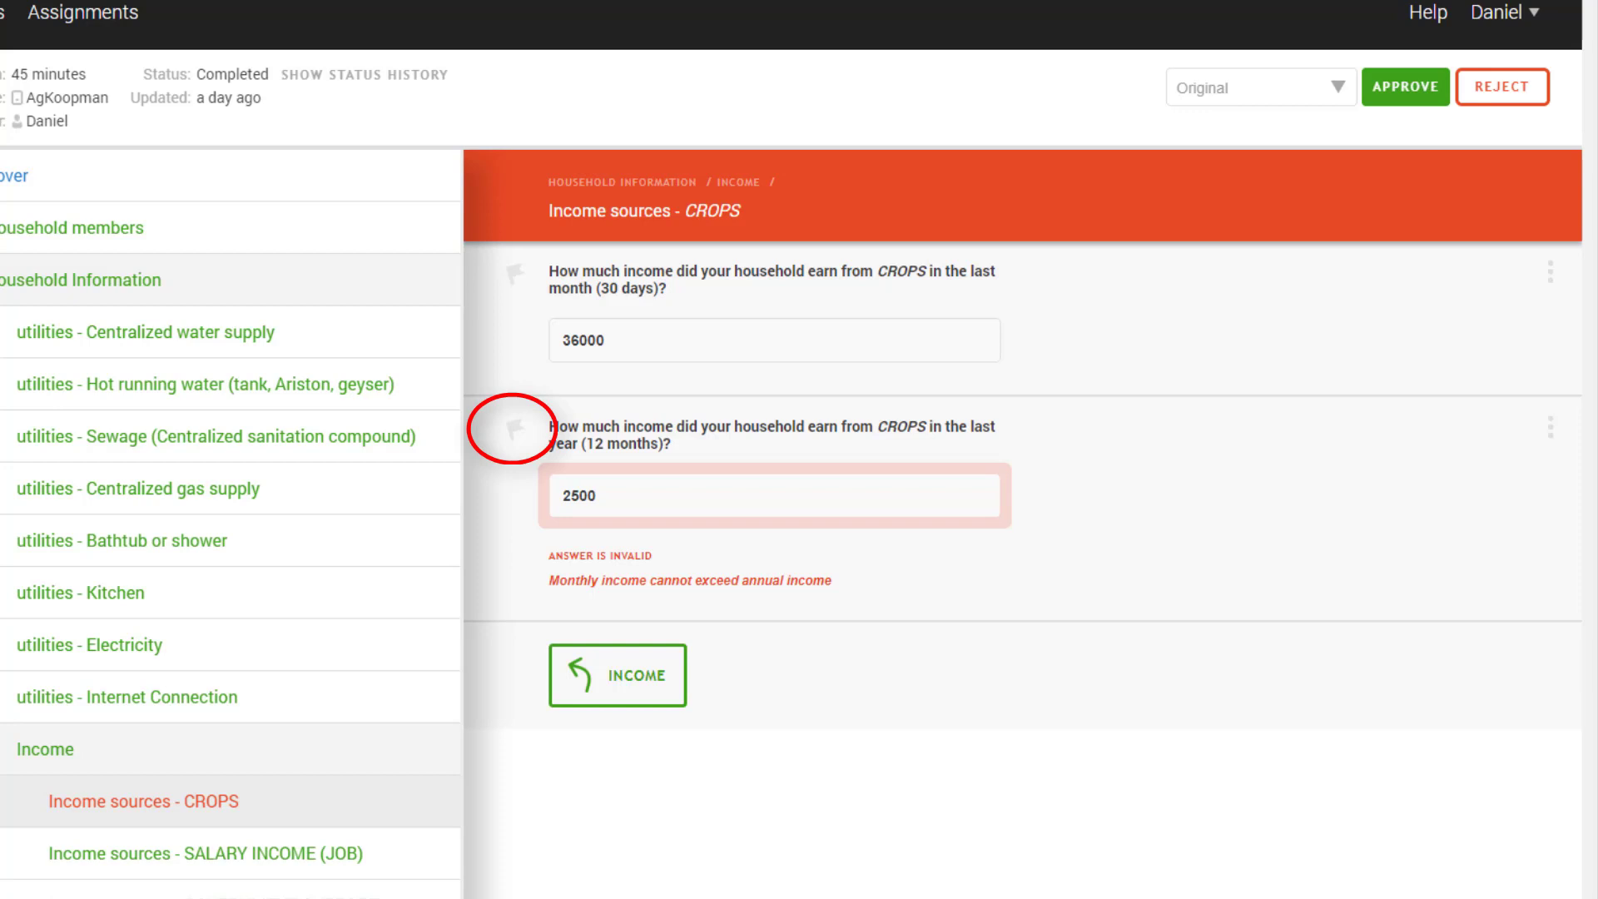
Flag the annual crop income question and check the flagged questions filter
click(515, 432)
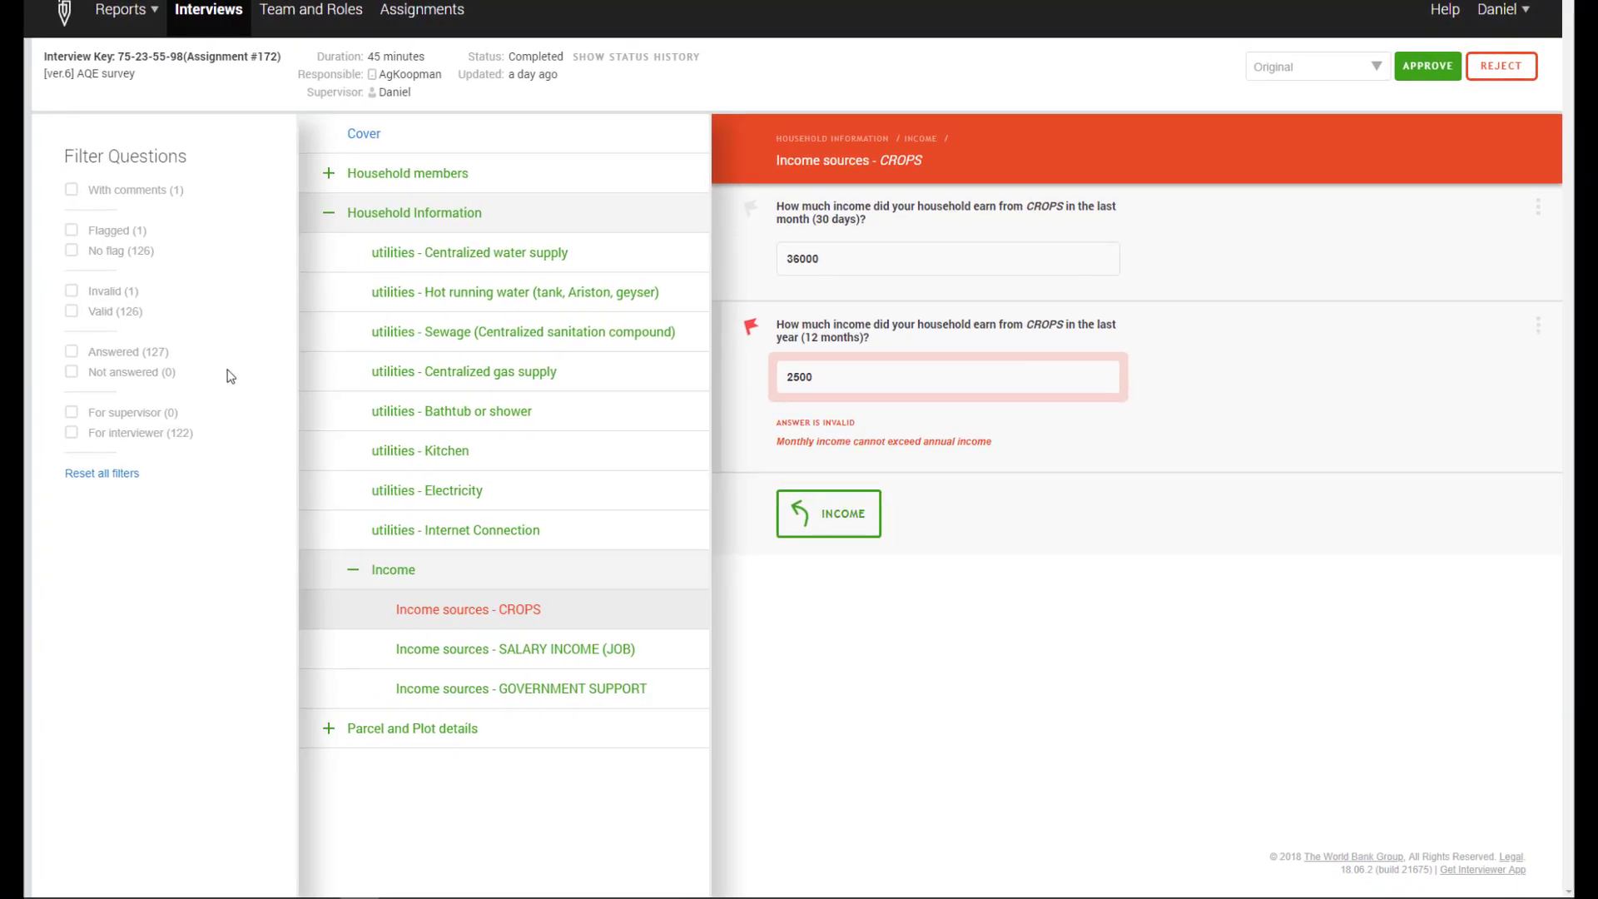
click(71, 230)
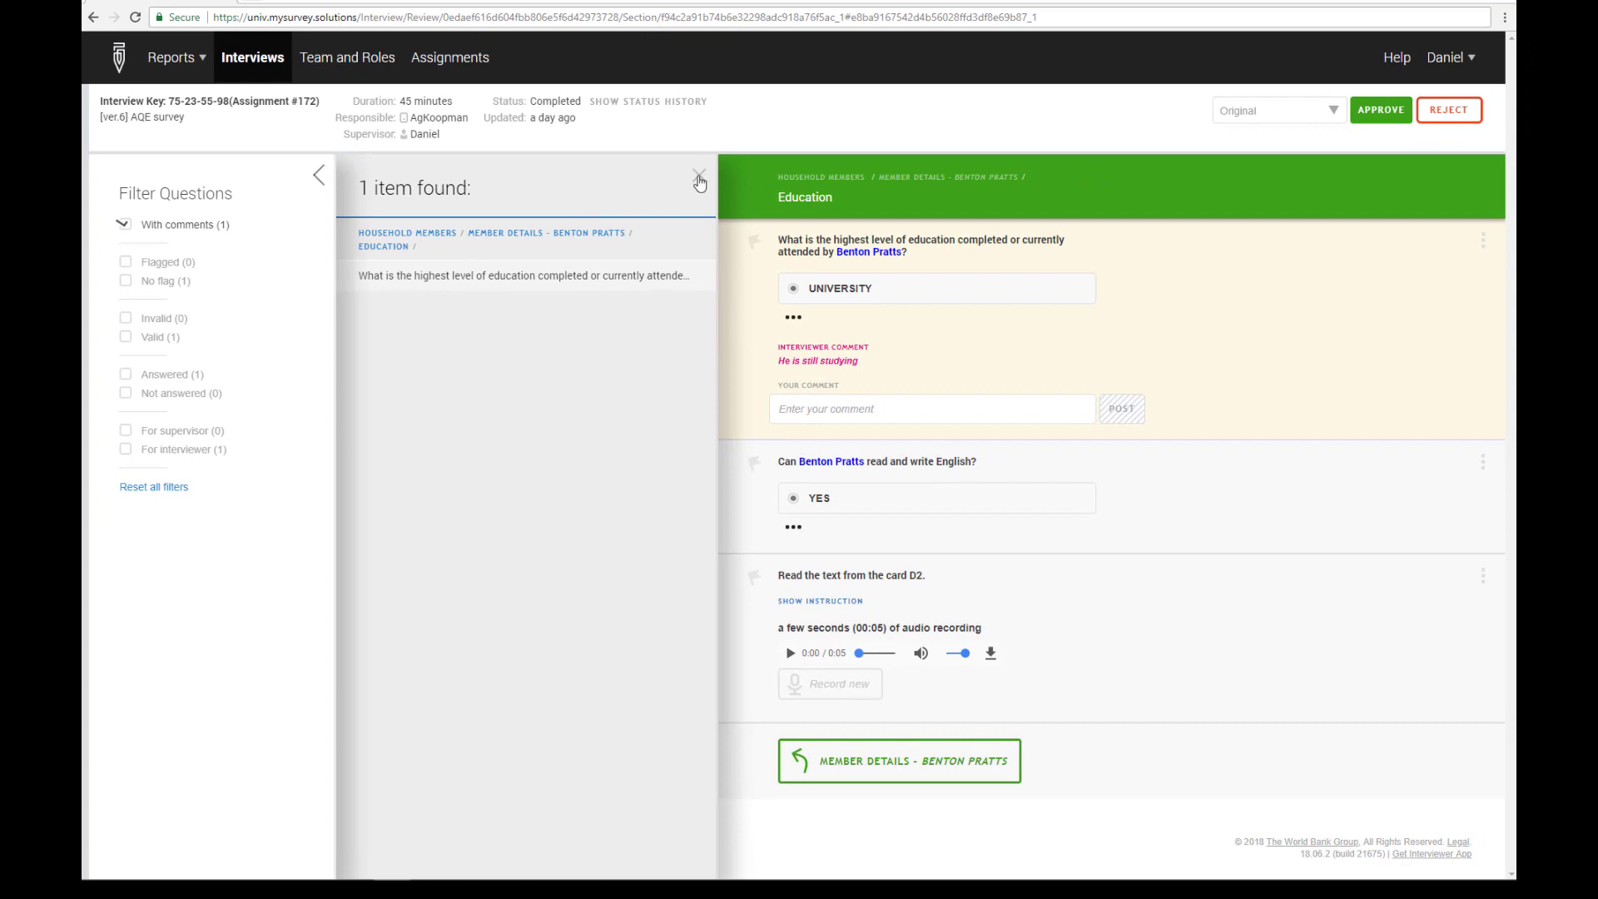
click(700, 181)
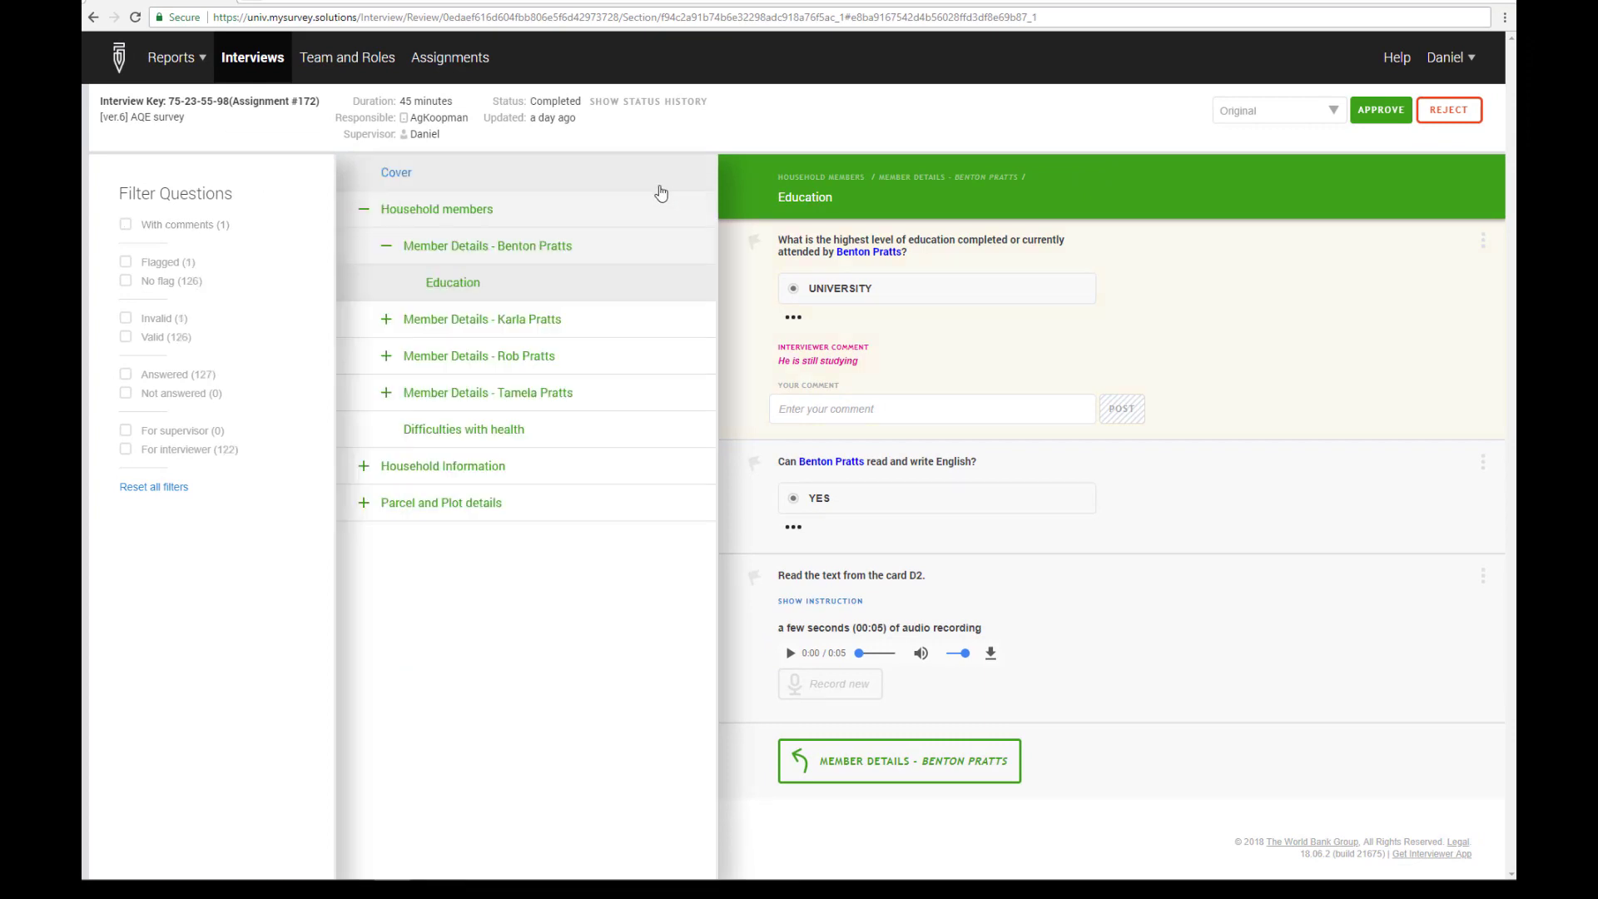
Post the comment 'Please fix the issue, fields of income seem to be confused.' on the invalid annual crop income question
click(162, 325)
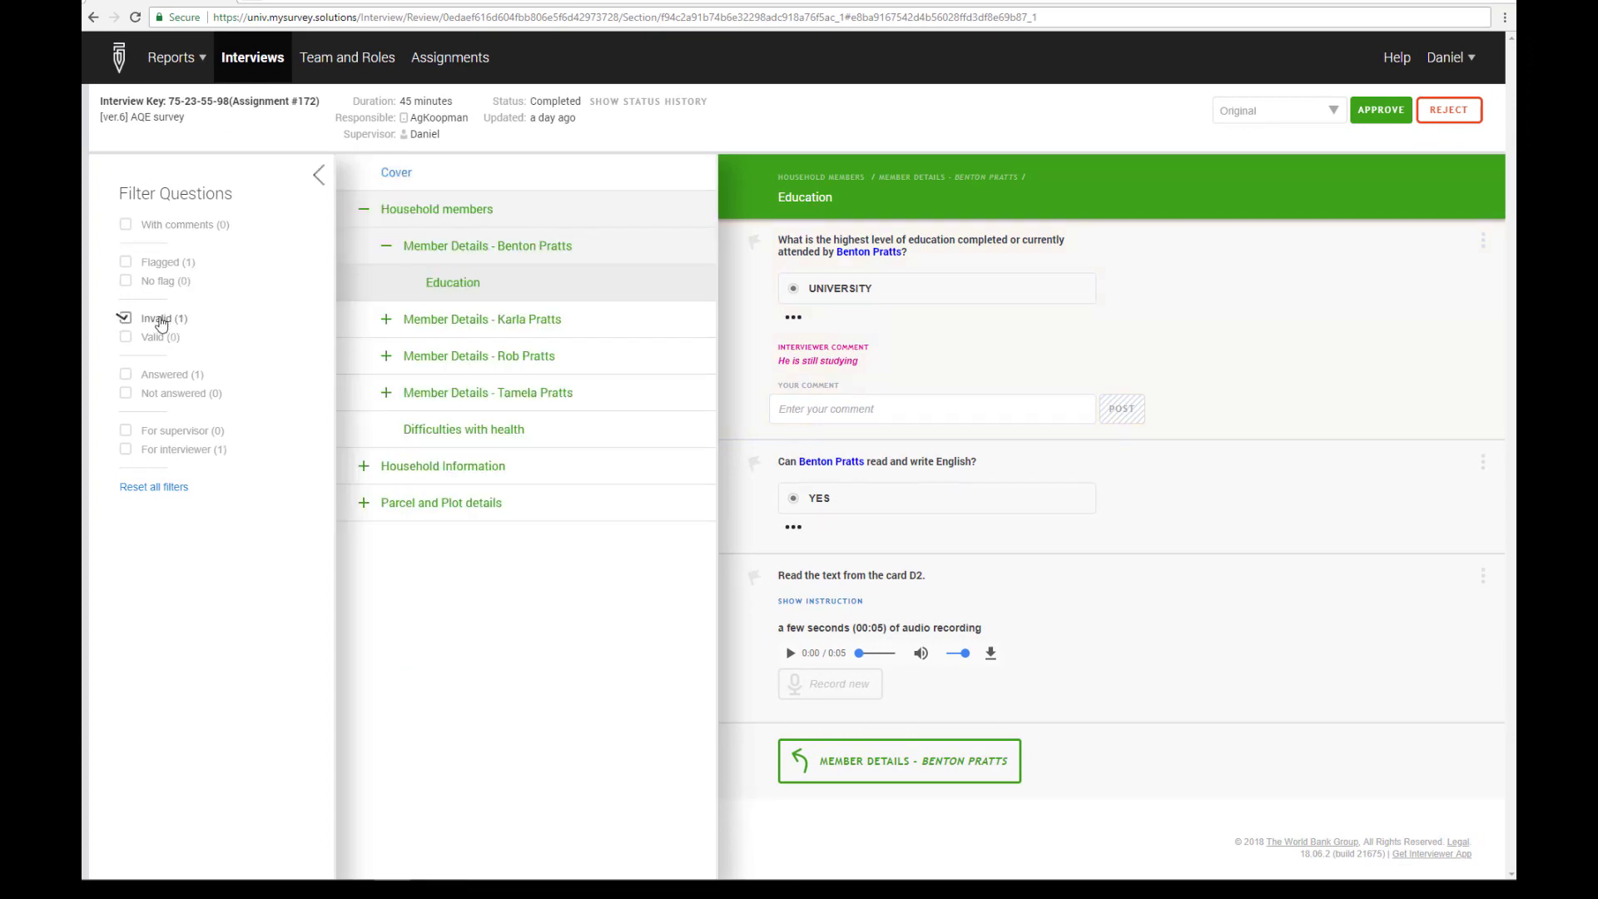
click(455, 262)
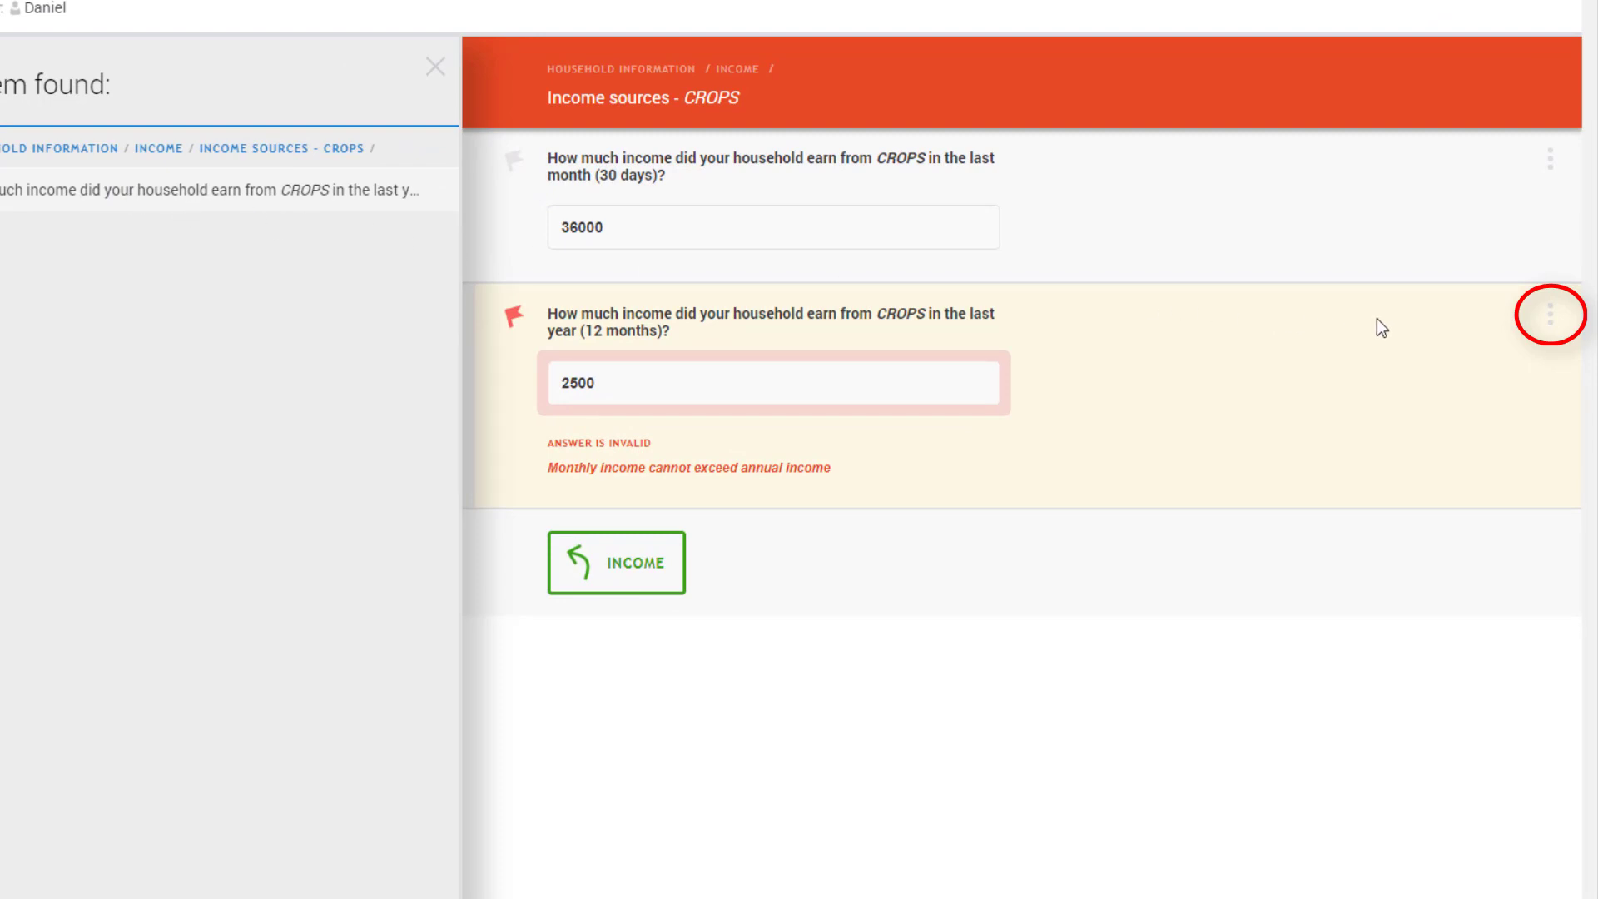
click(1551, 318)
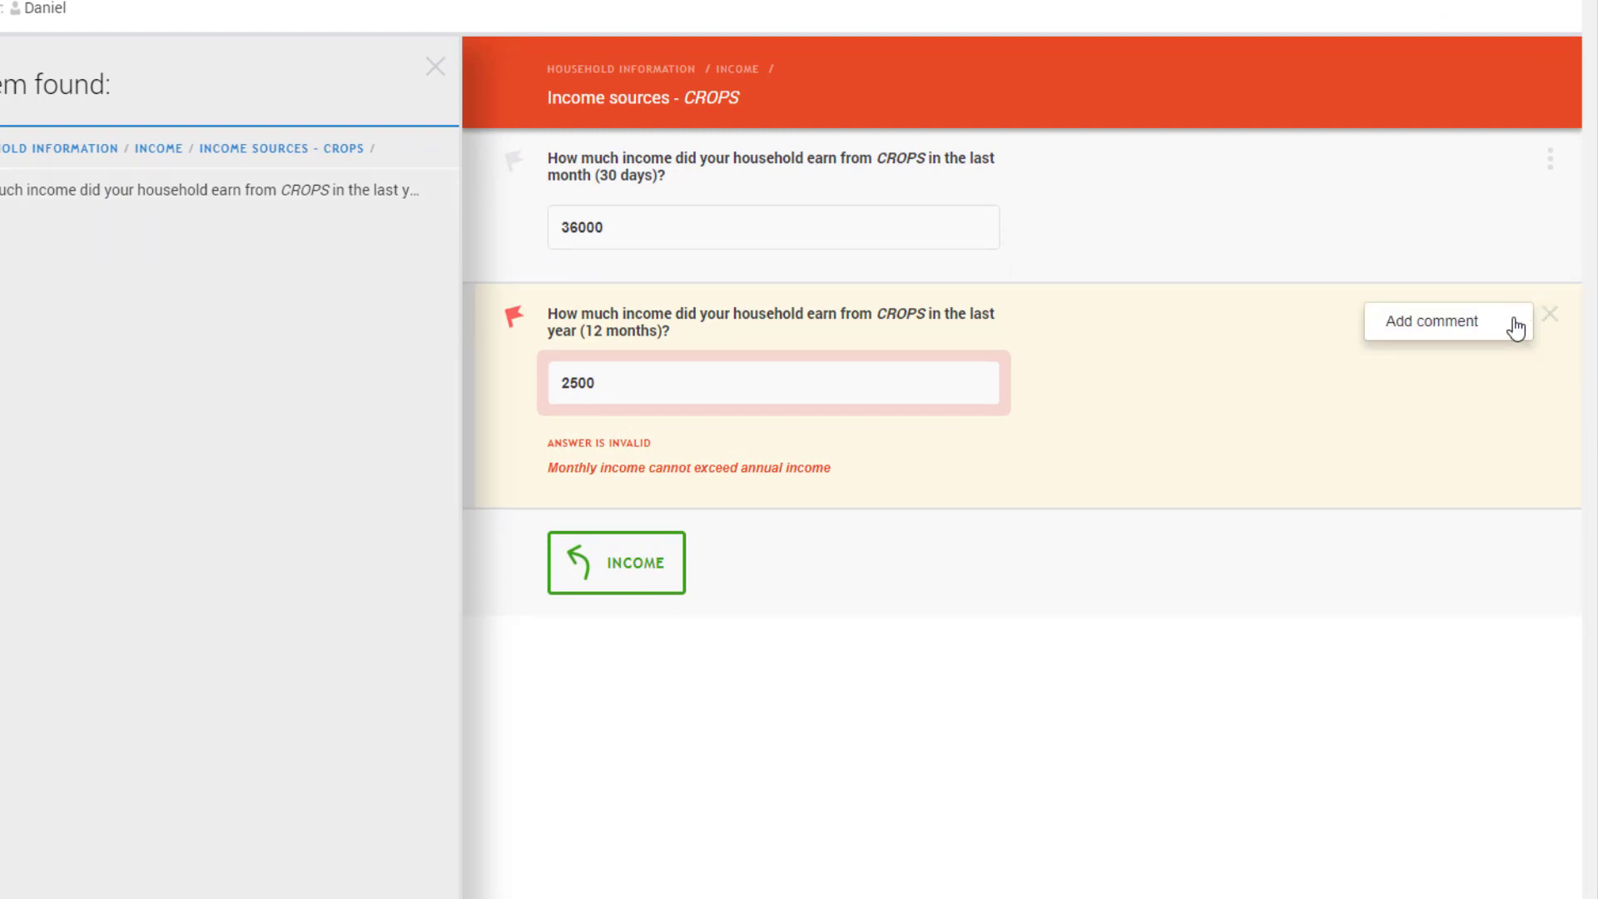
click(1432, 321)
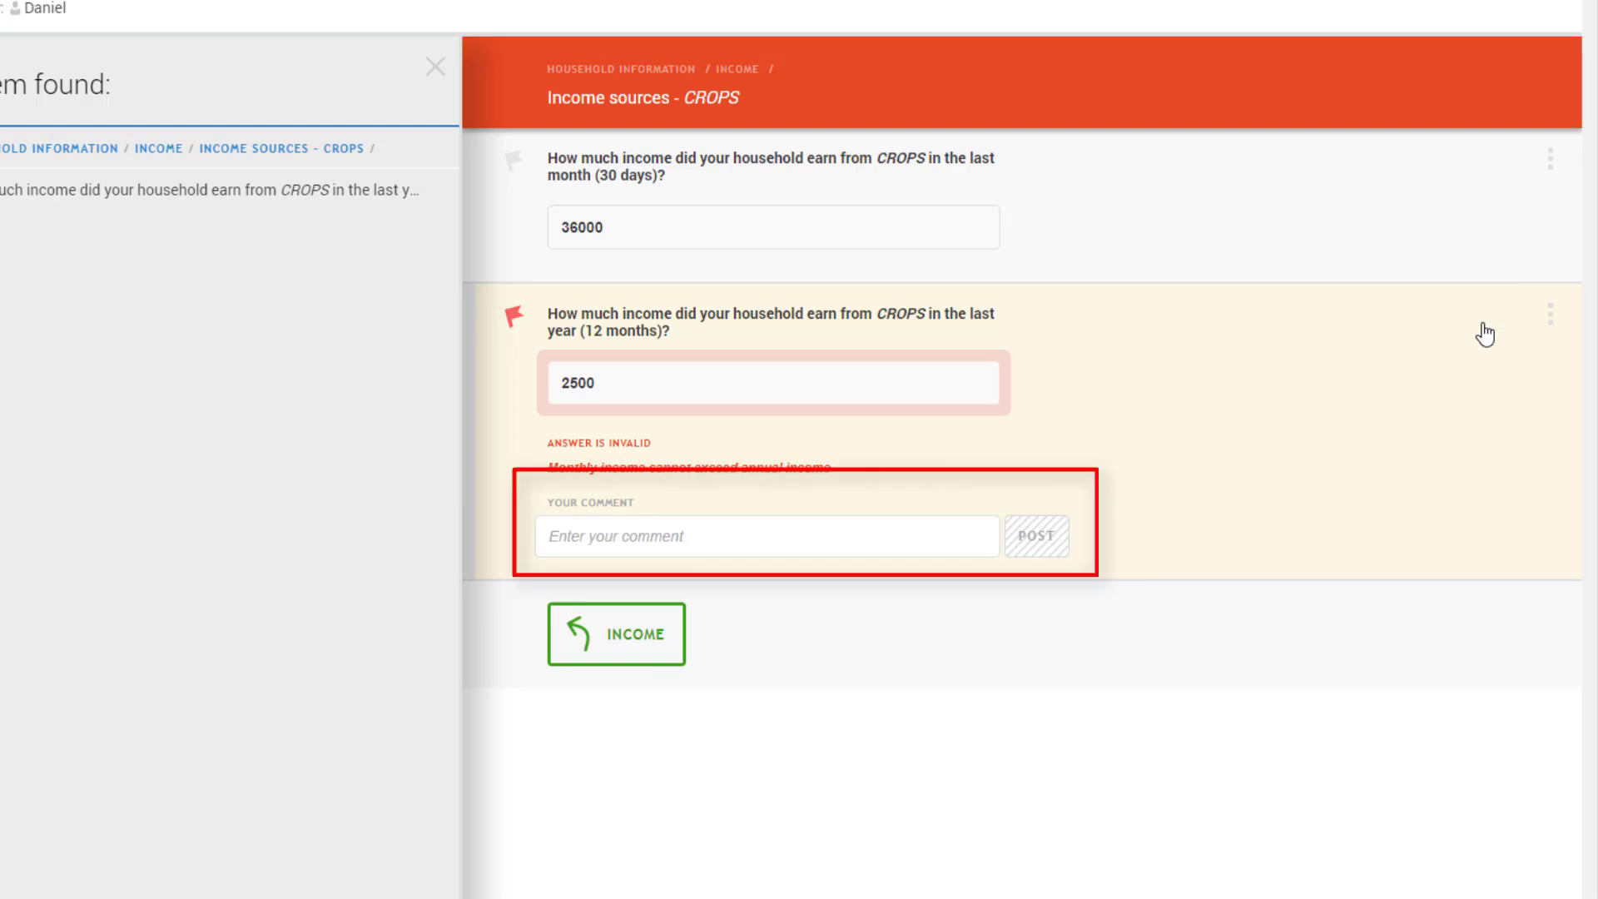
click(679, 533)
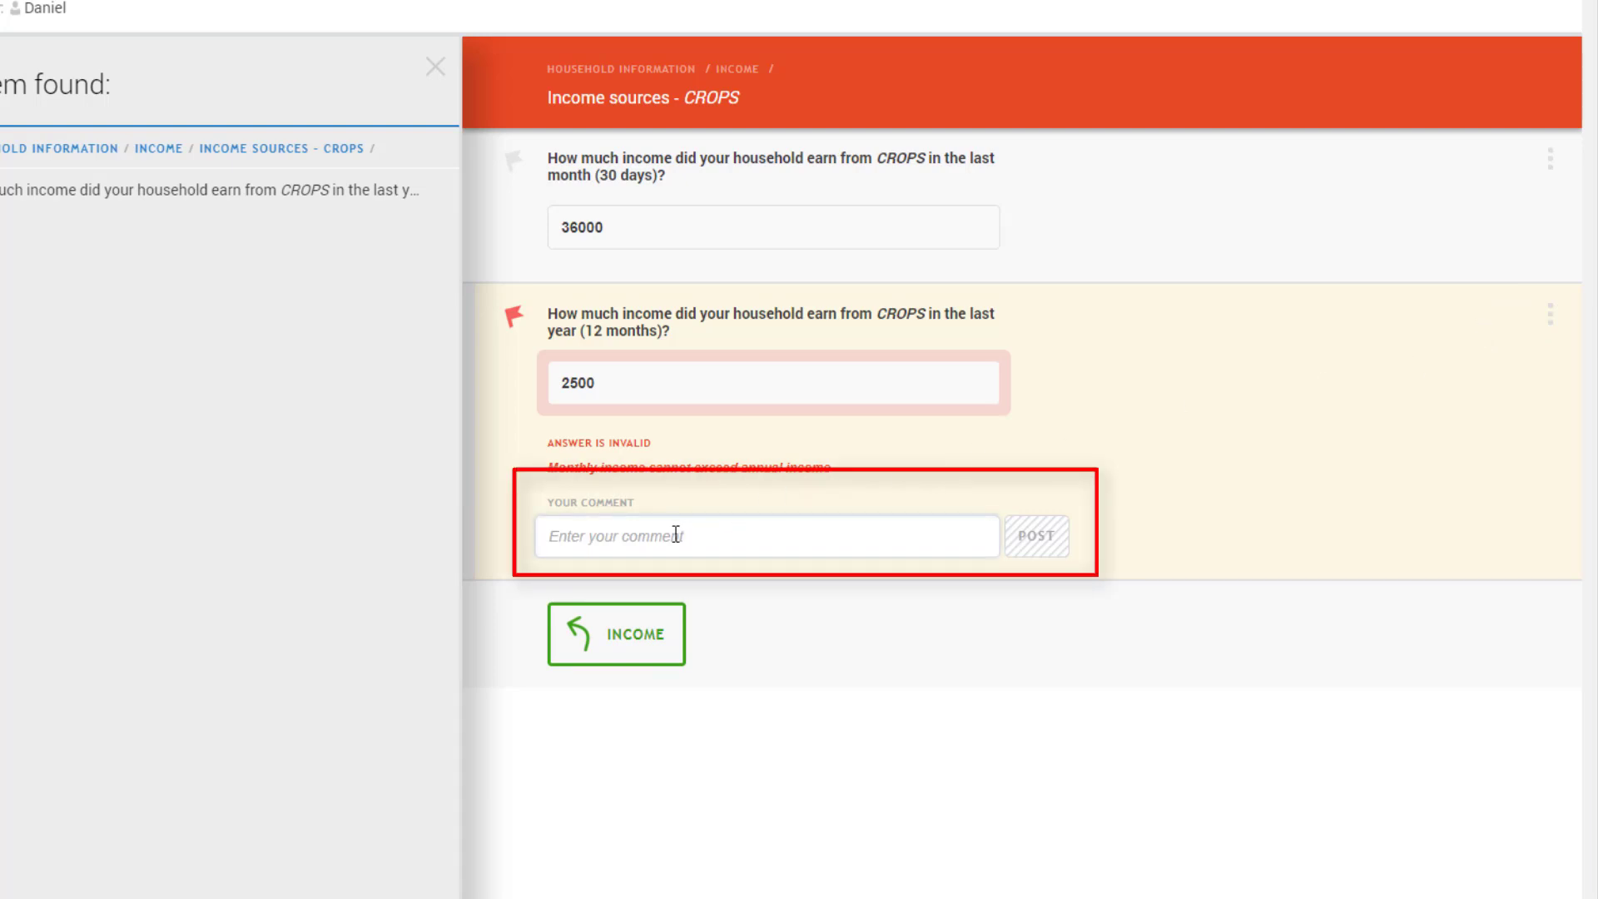
text(Please fix the issue, fields of income seem to be confused.)
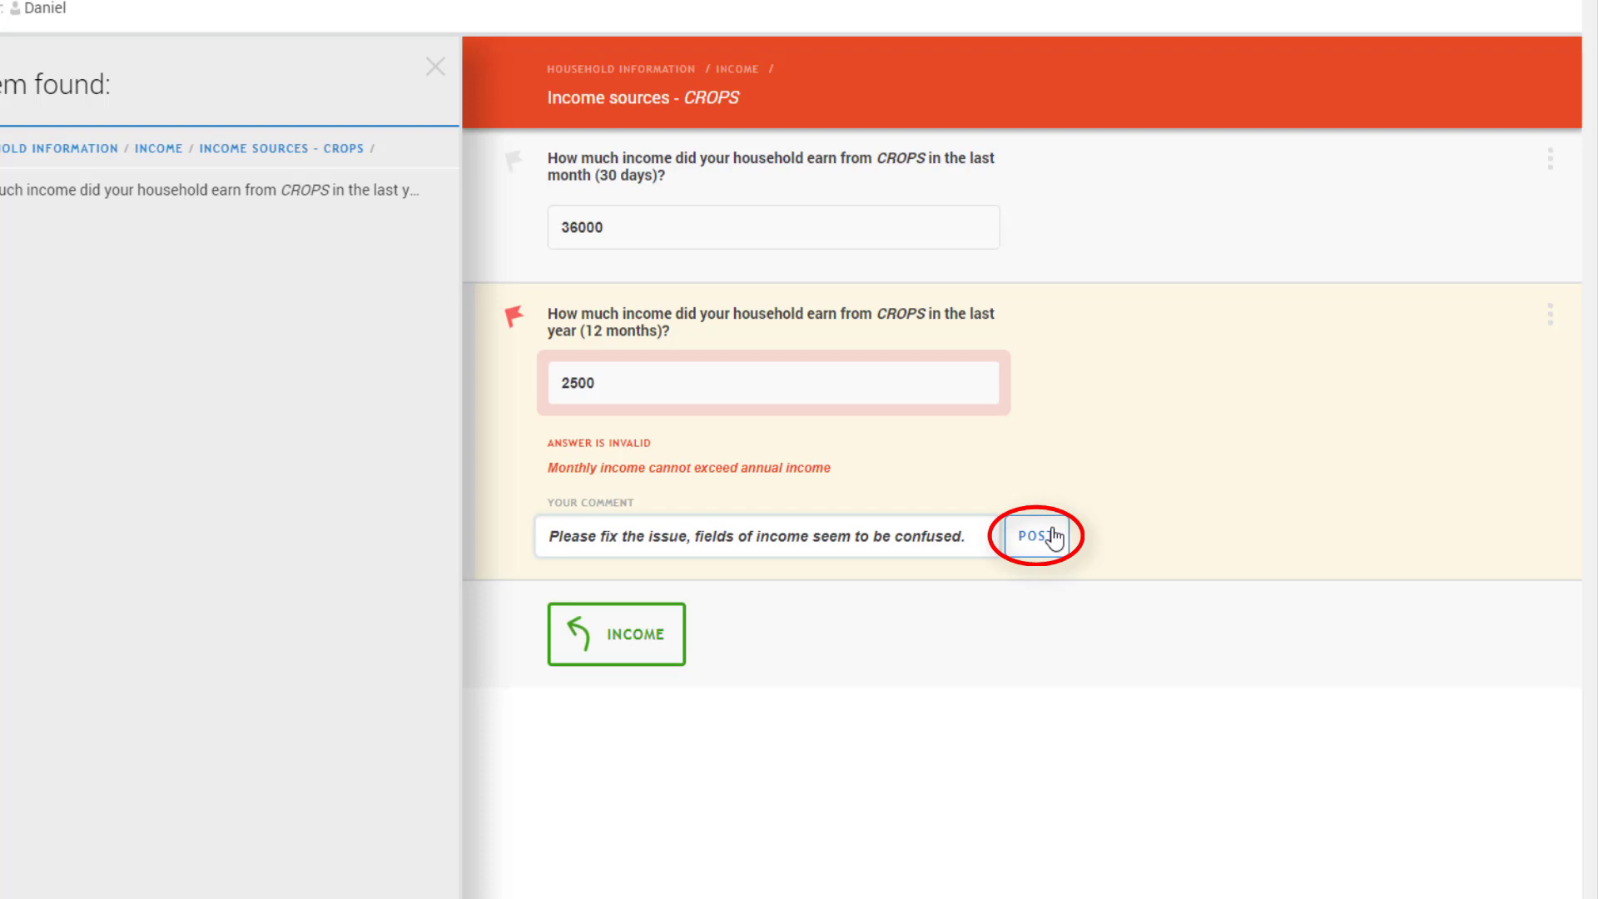
click(1037, 536)
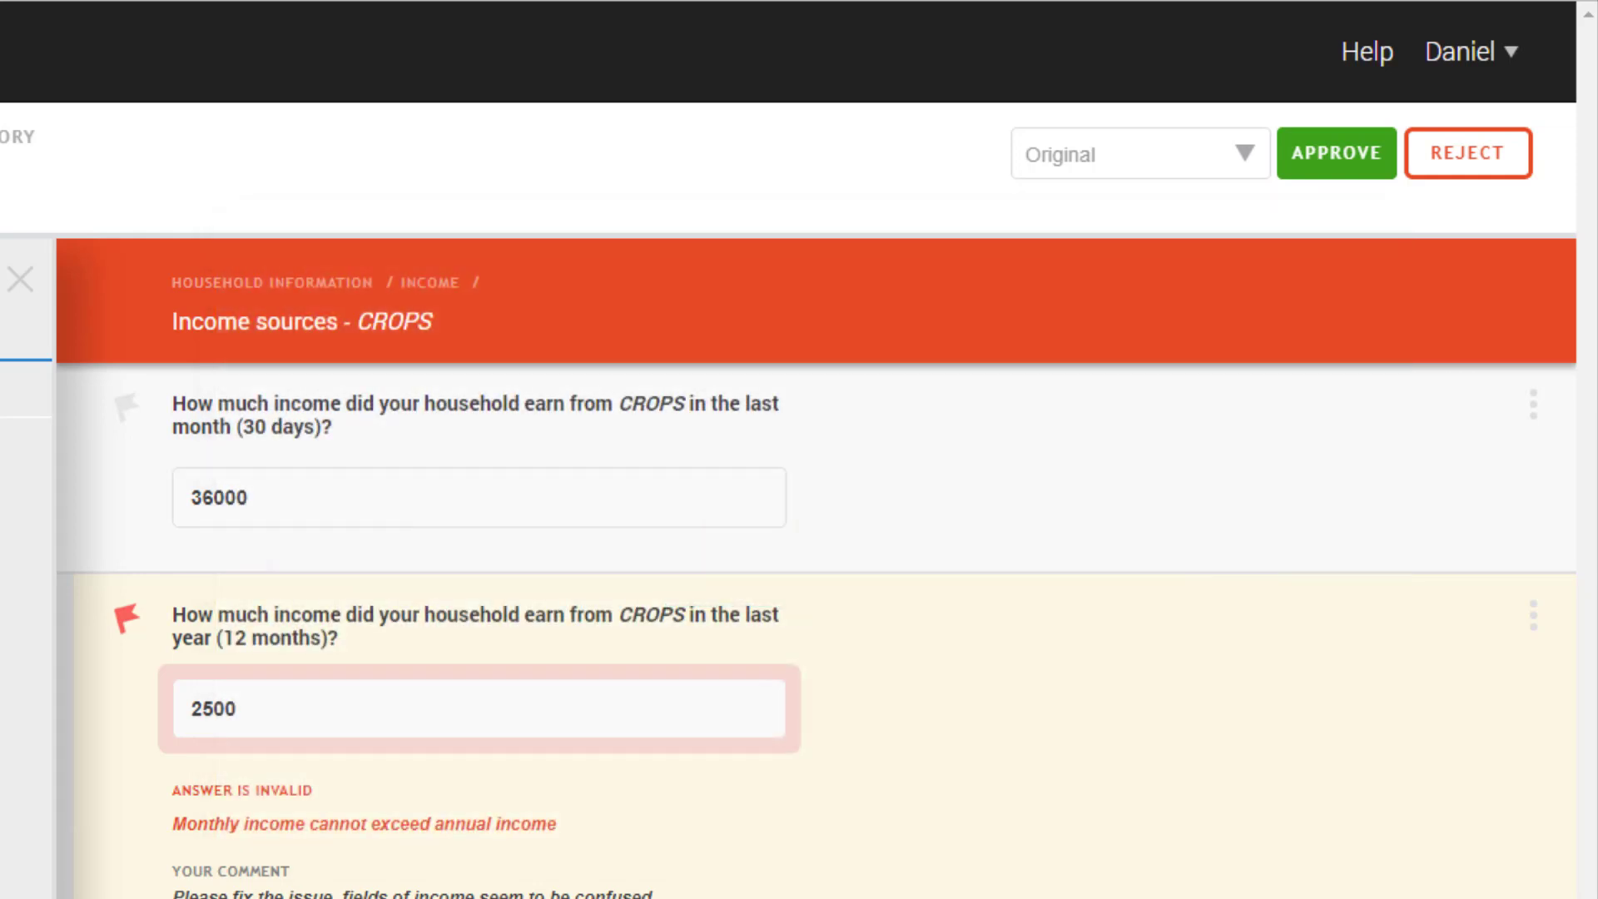
Reject the interview with the comment 'Please fix the issue in the Income subsection of the Household Information section.'
click(1476, 173)
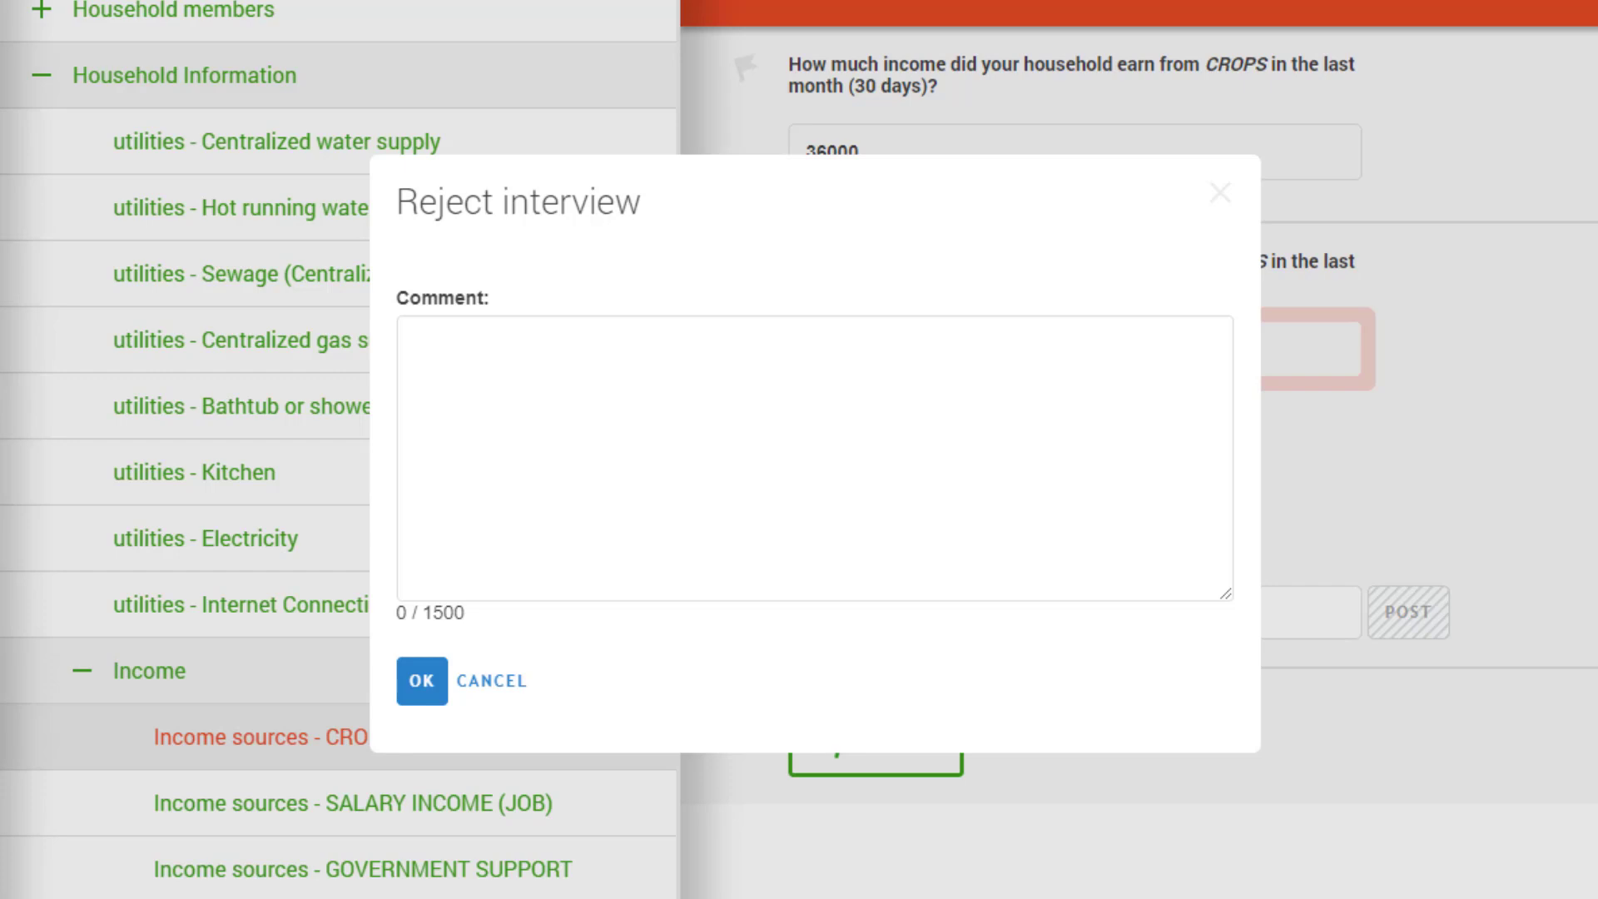
click(624, 563)
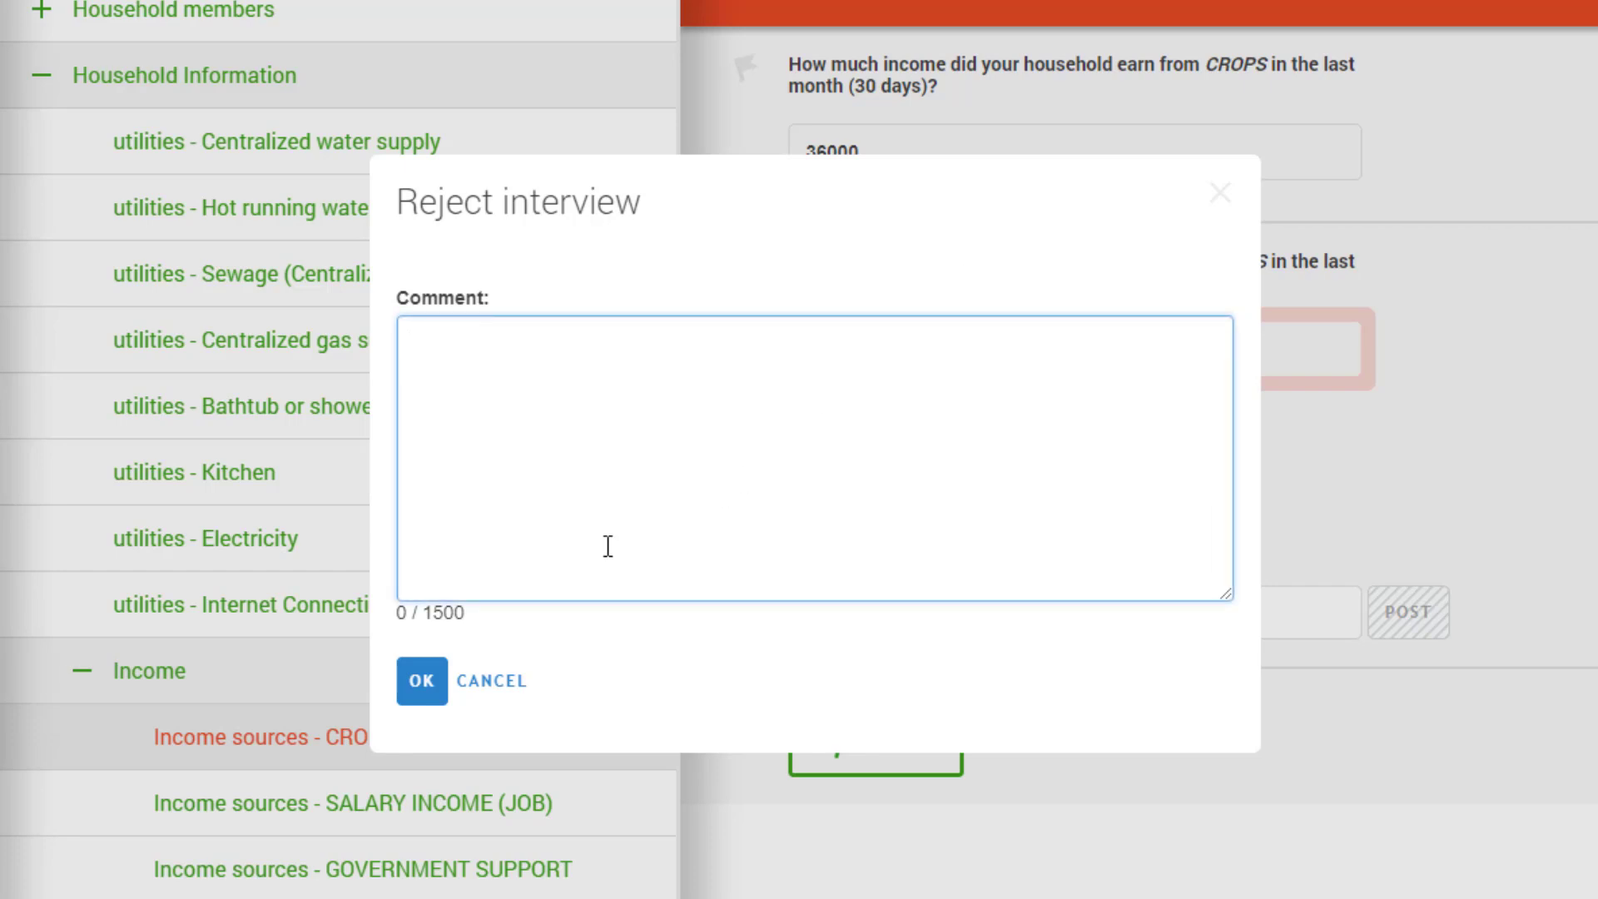
text(Please fix the issue in the Income subsection of the Household Information section.)
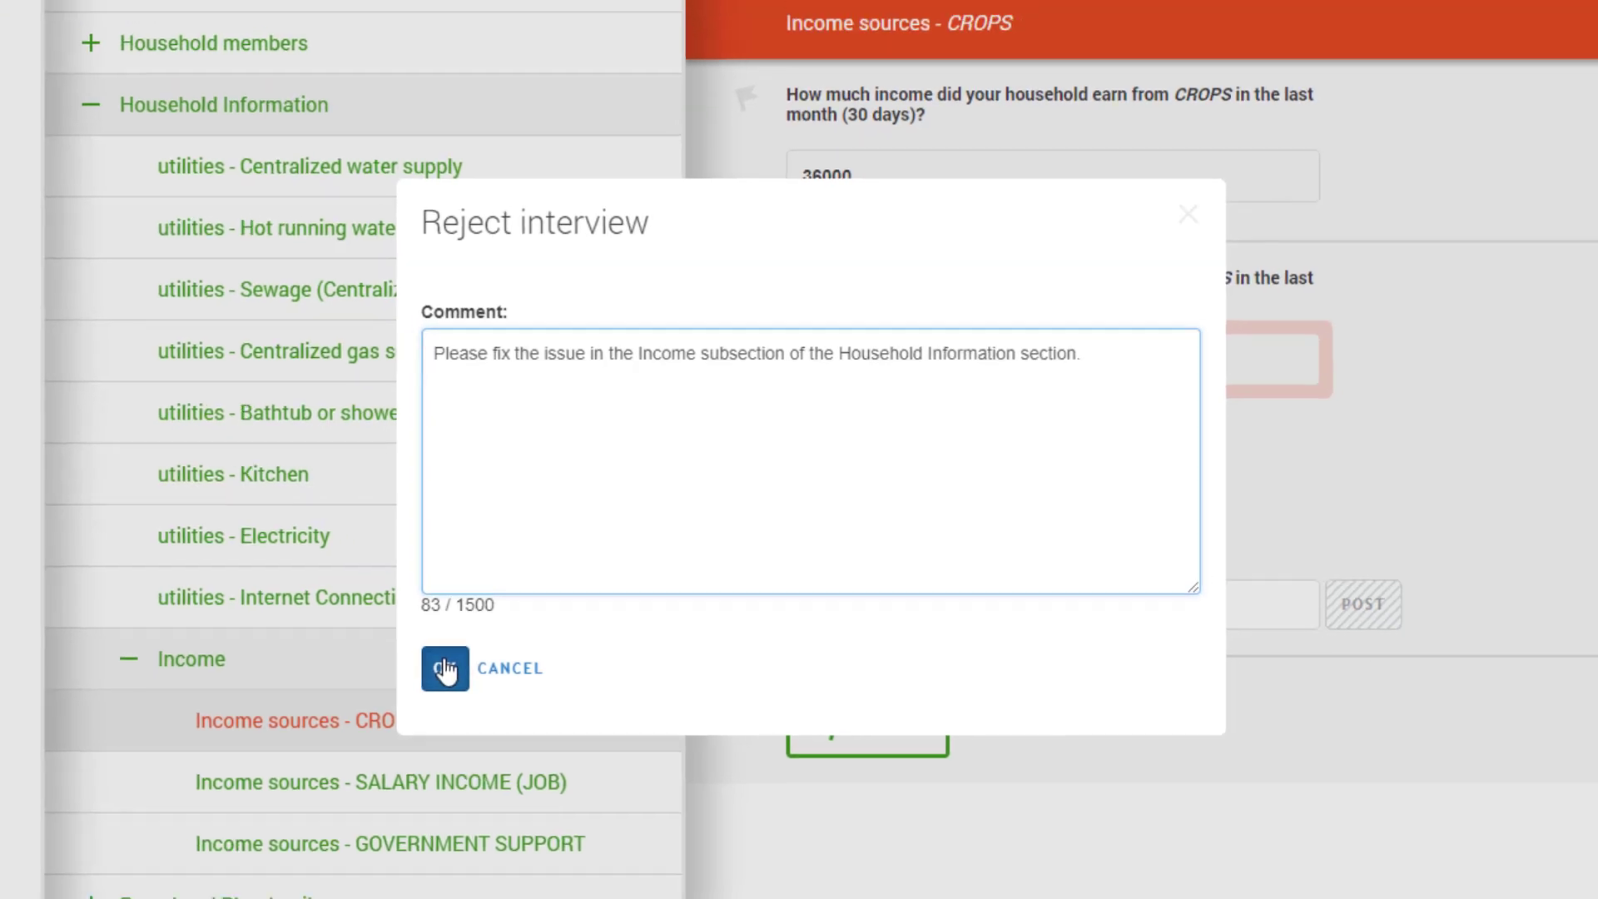
click(422, 682)
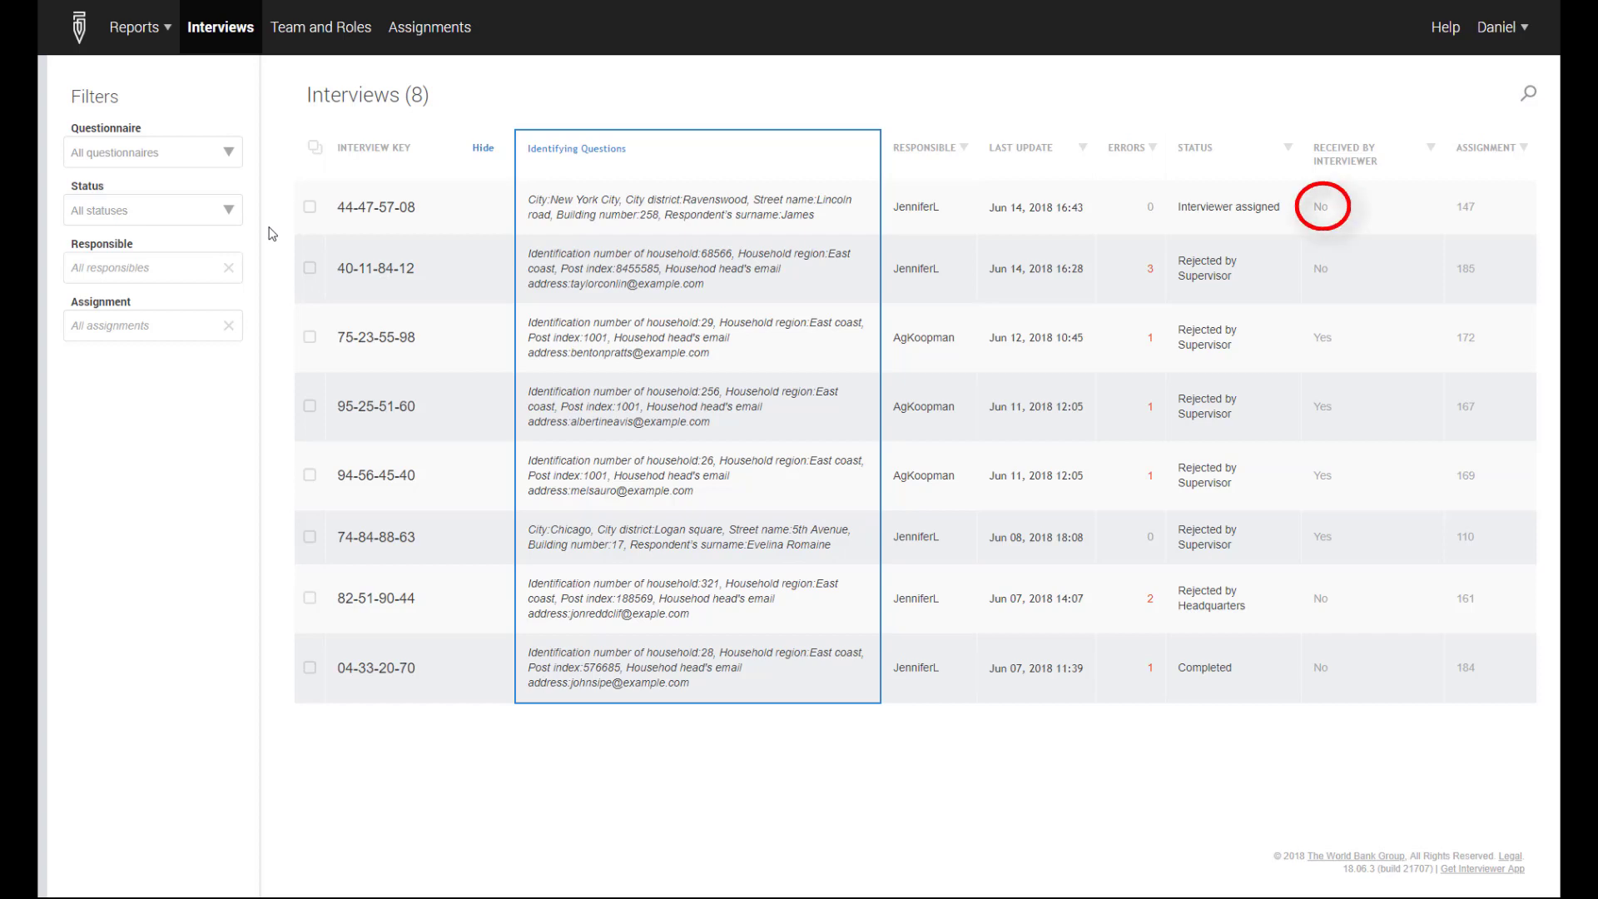
click(306, 208)
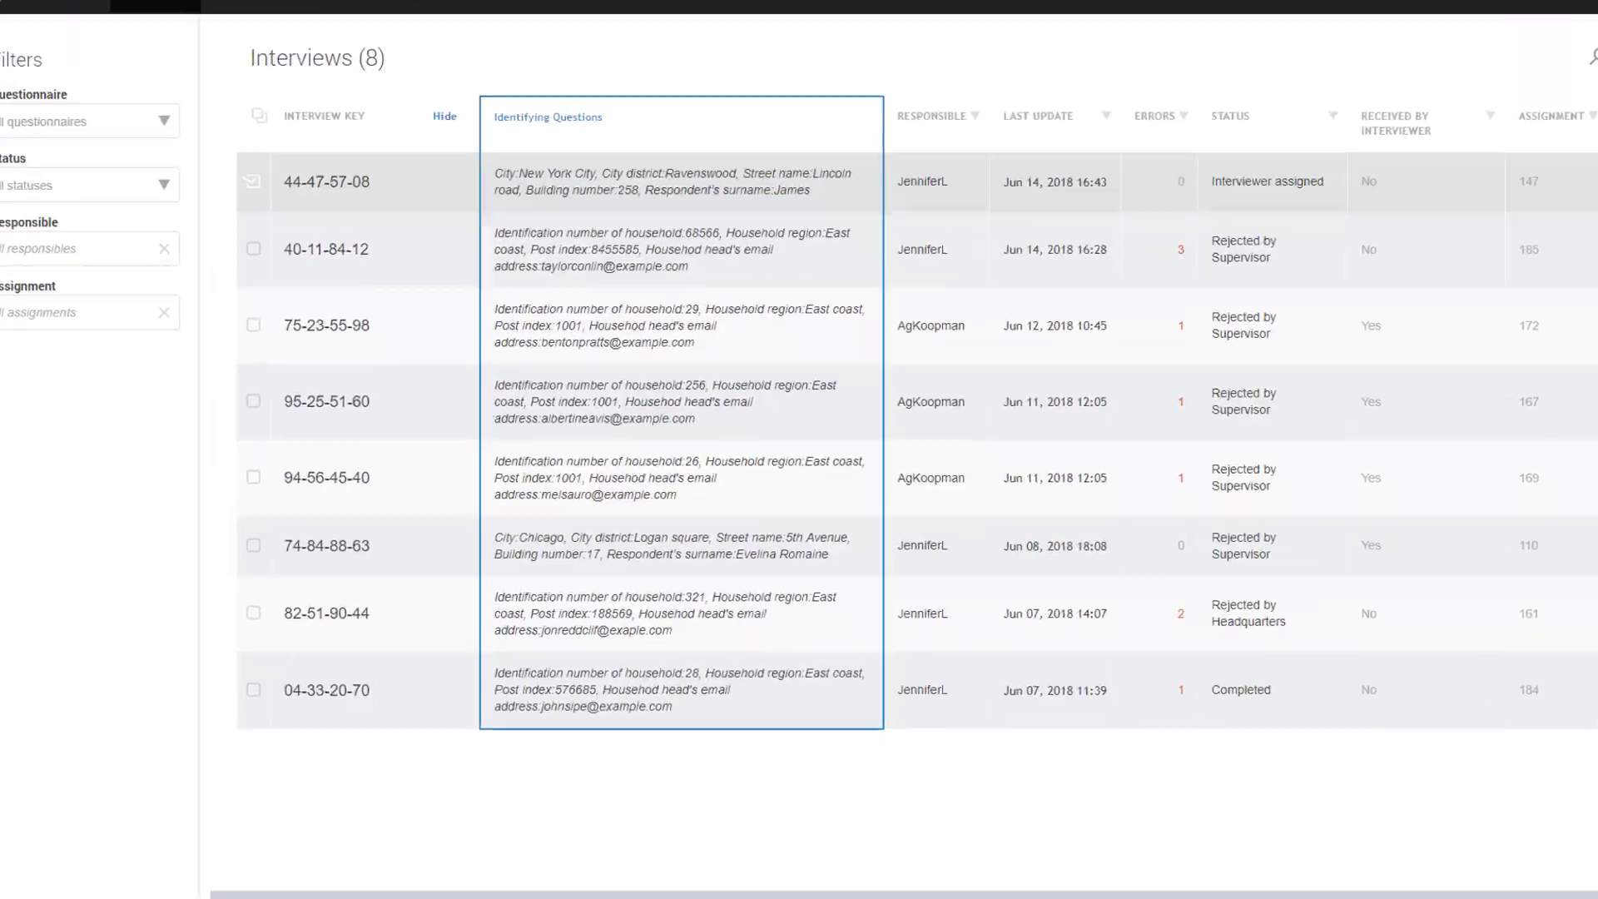
click(537, 870)
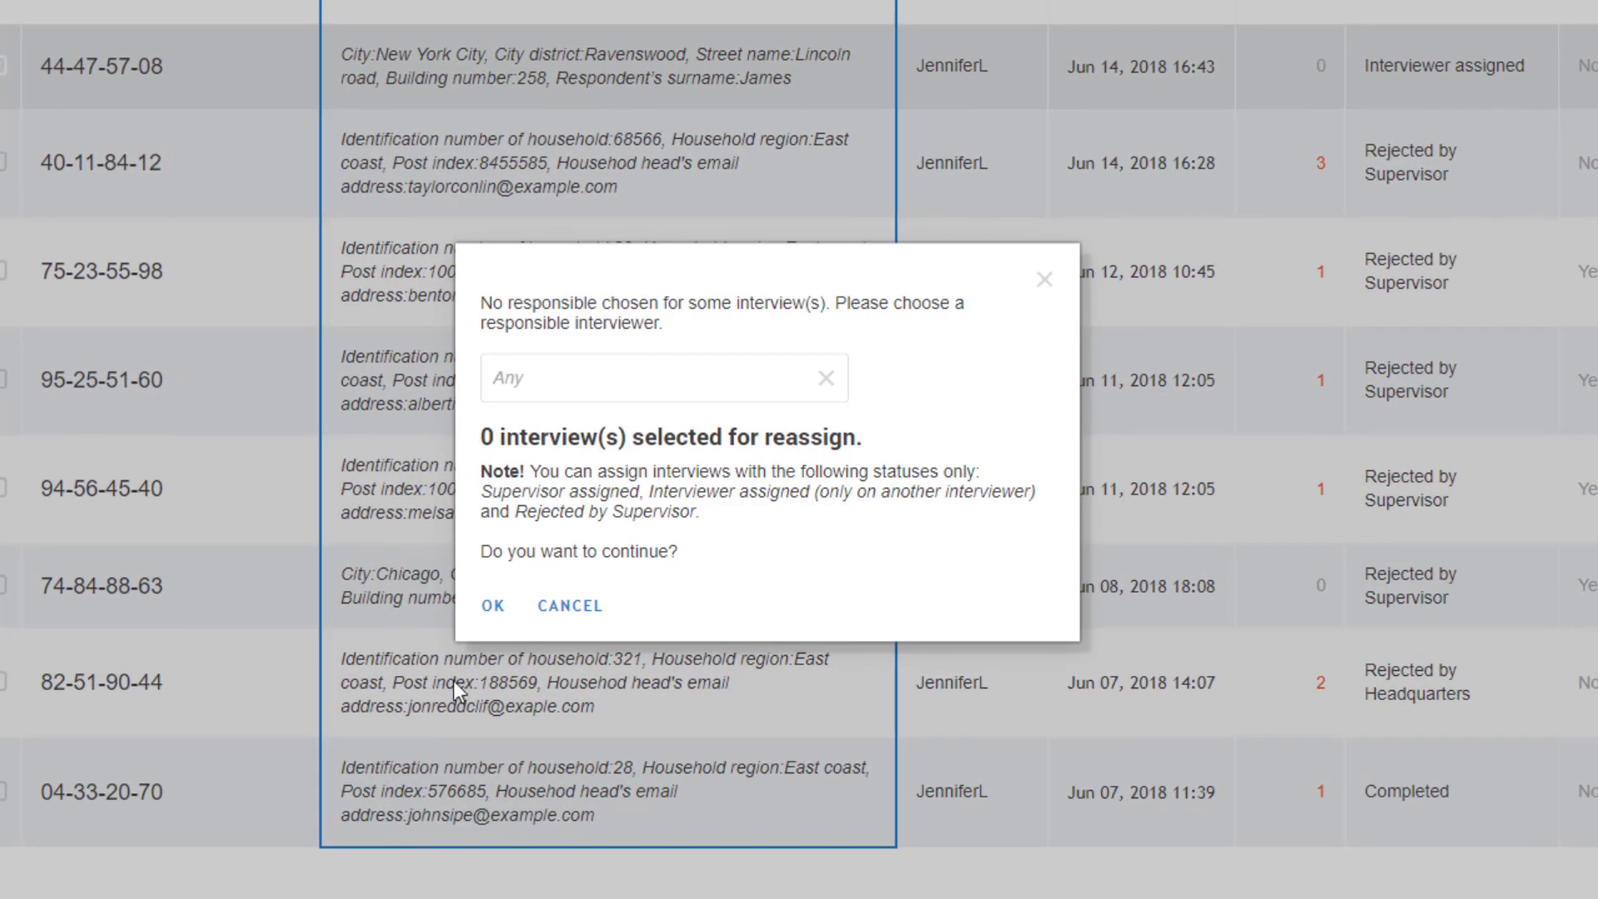
click(554, 378)
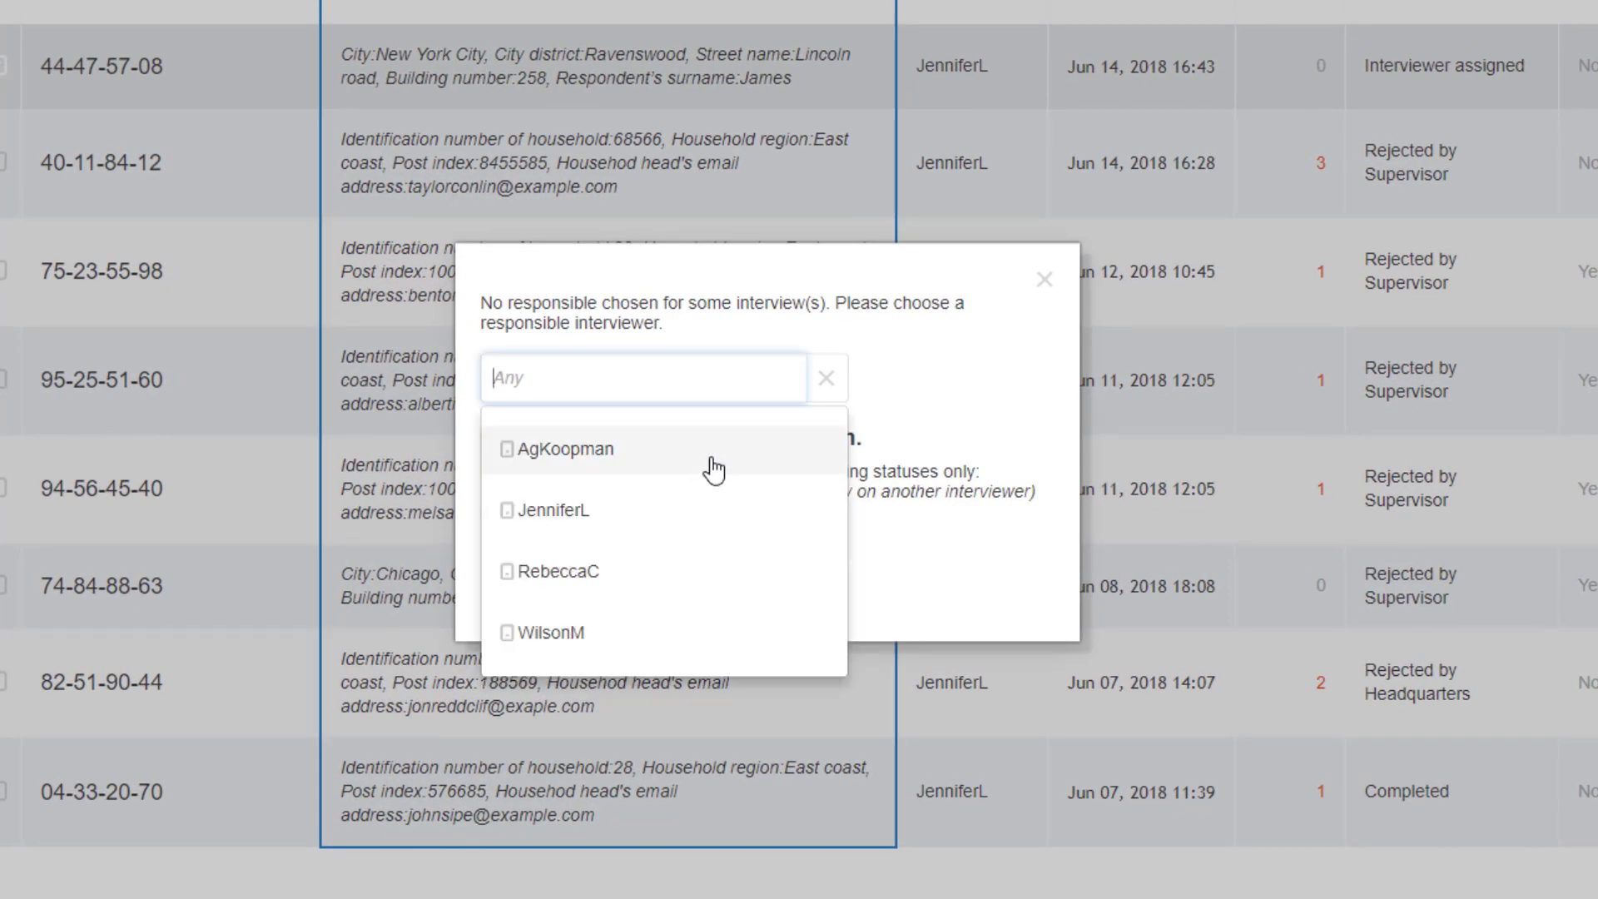
click(744, 466)
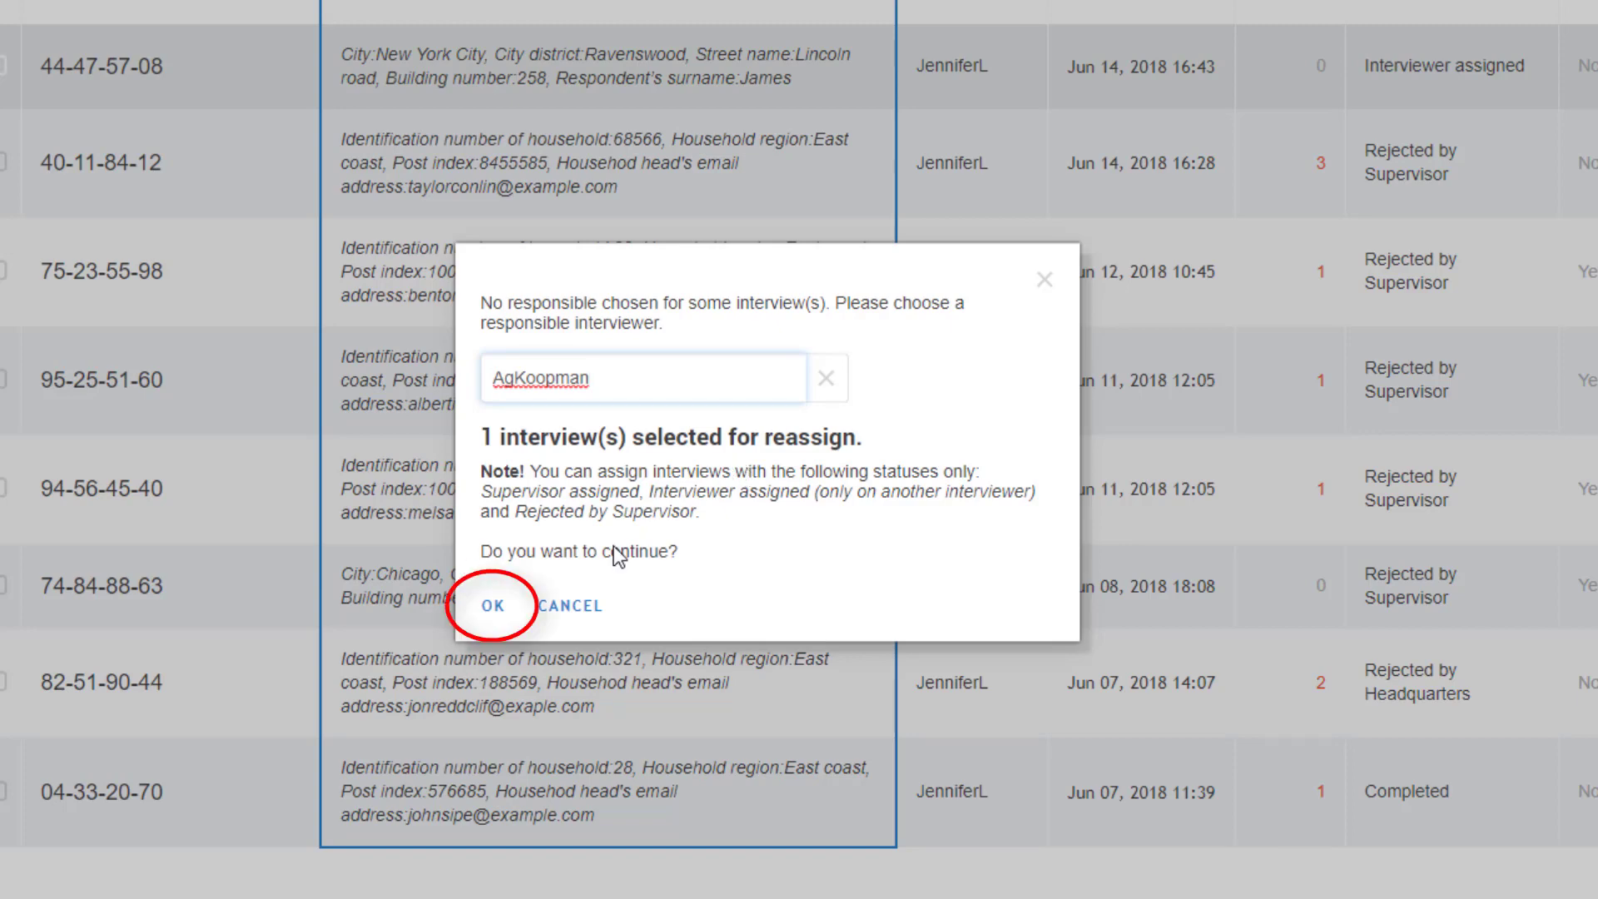
click(487, 618)
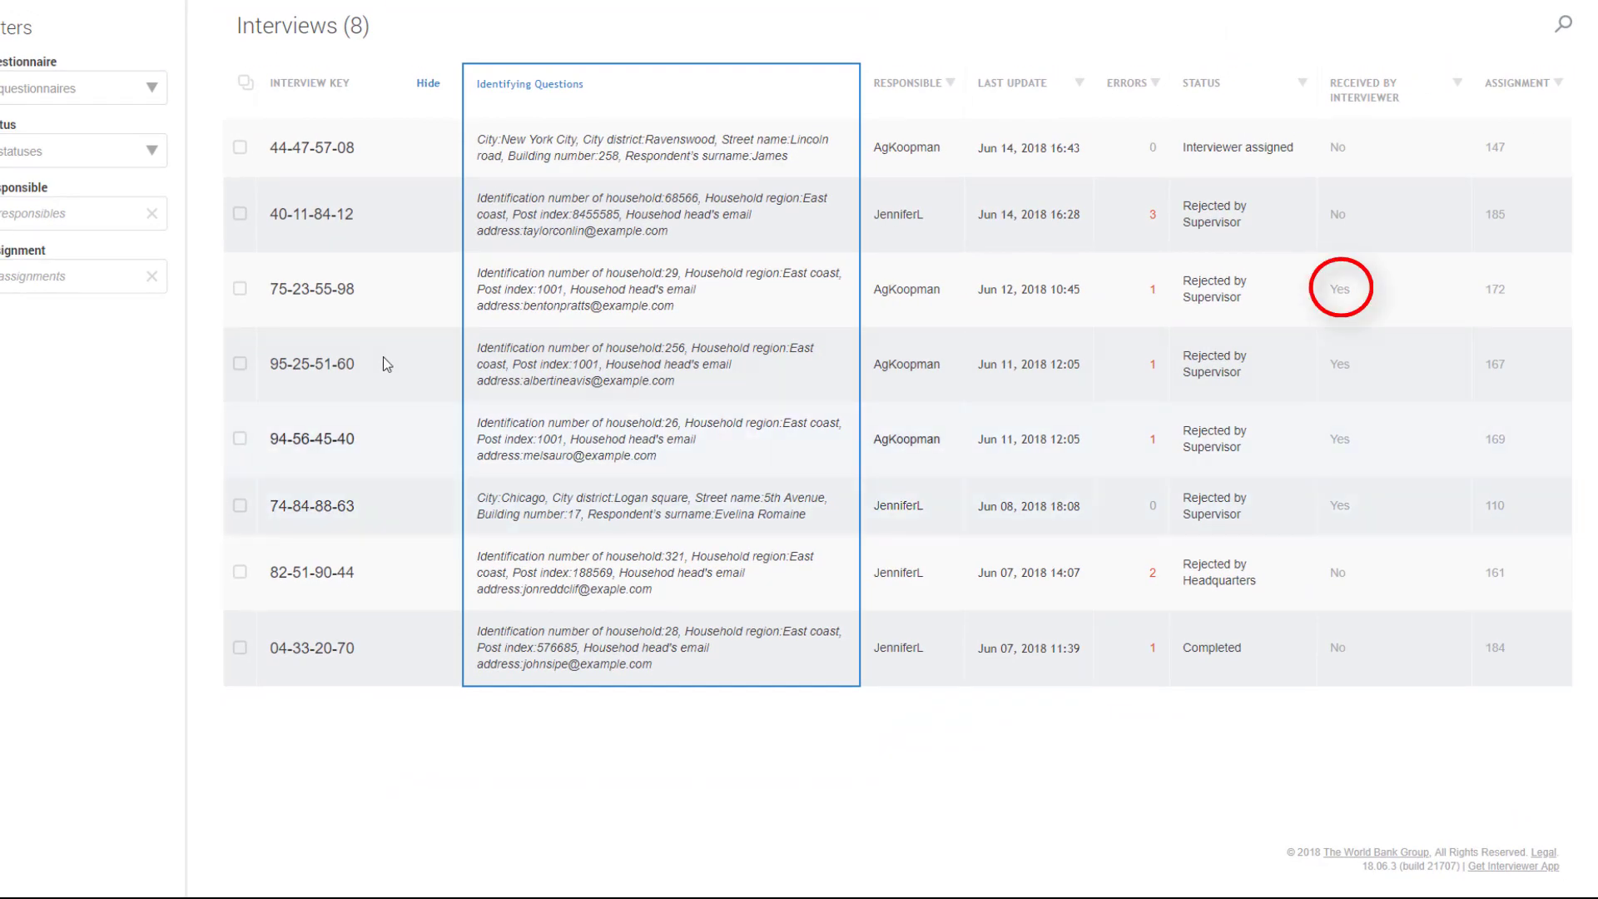
click(240, 291)
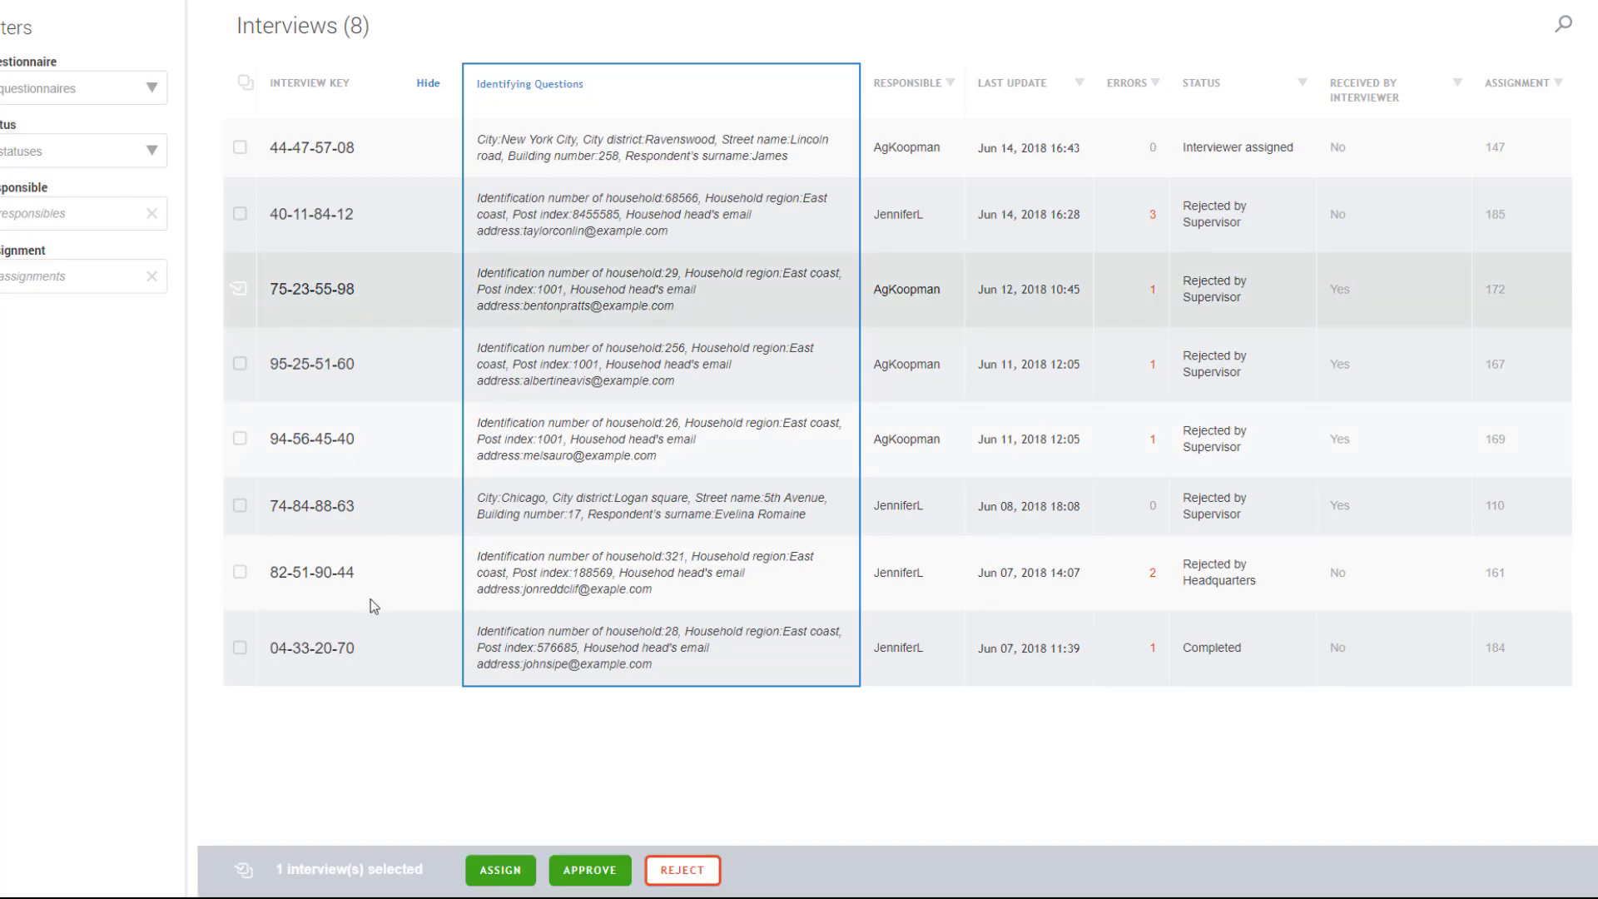
click(500, 870)
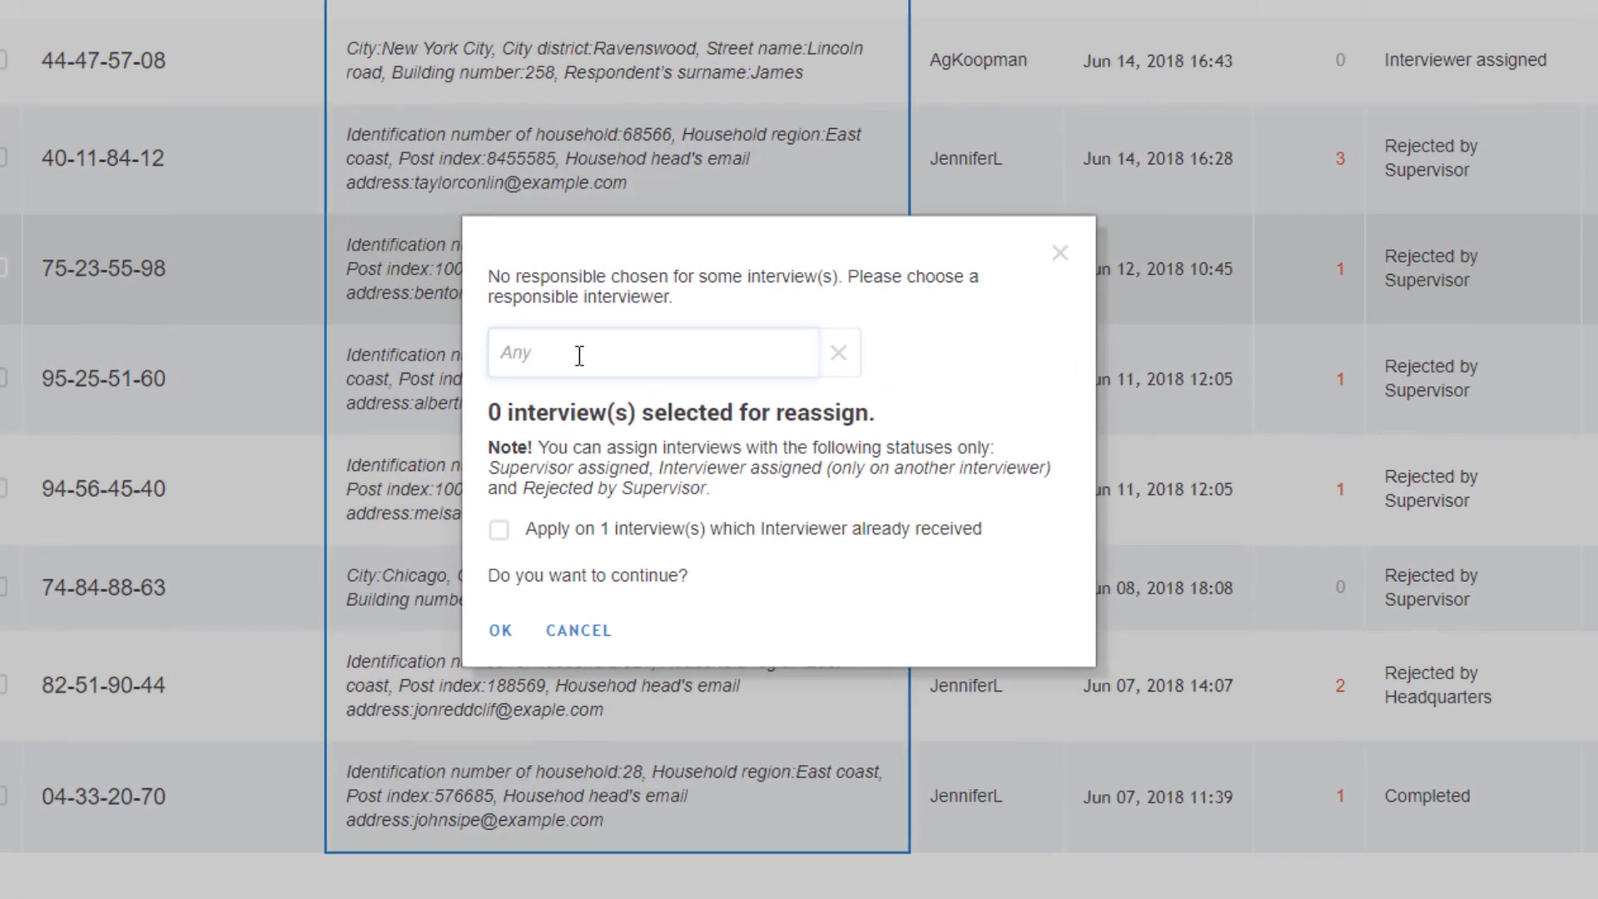
click(621, 348)
click(716, 458)
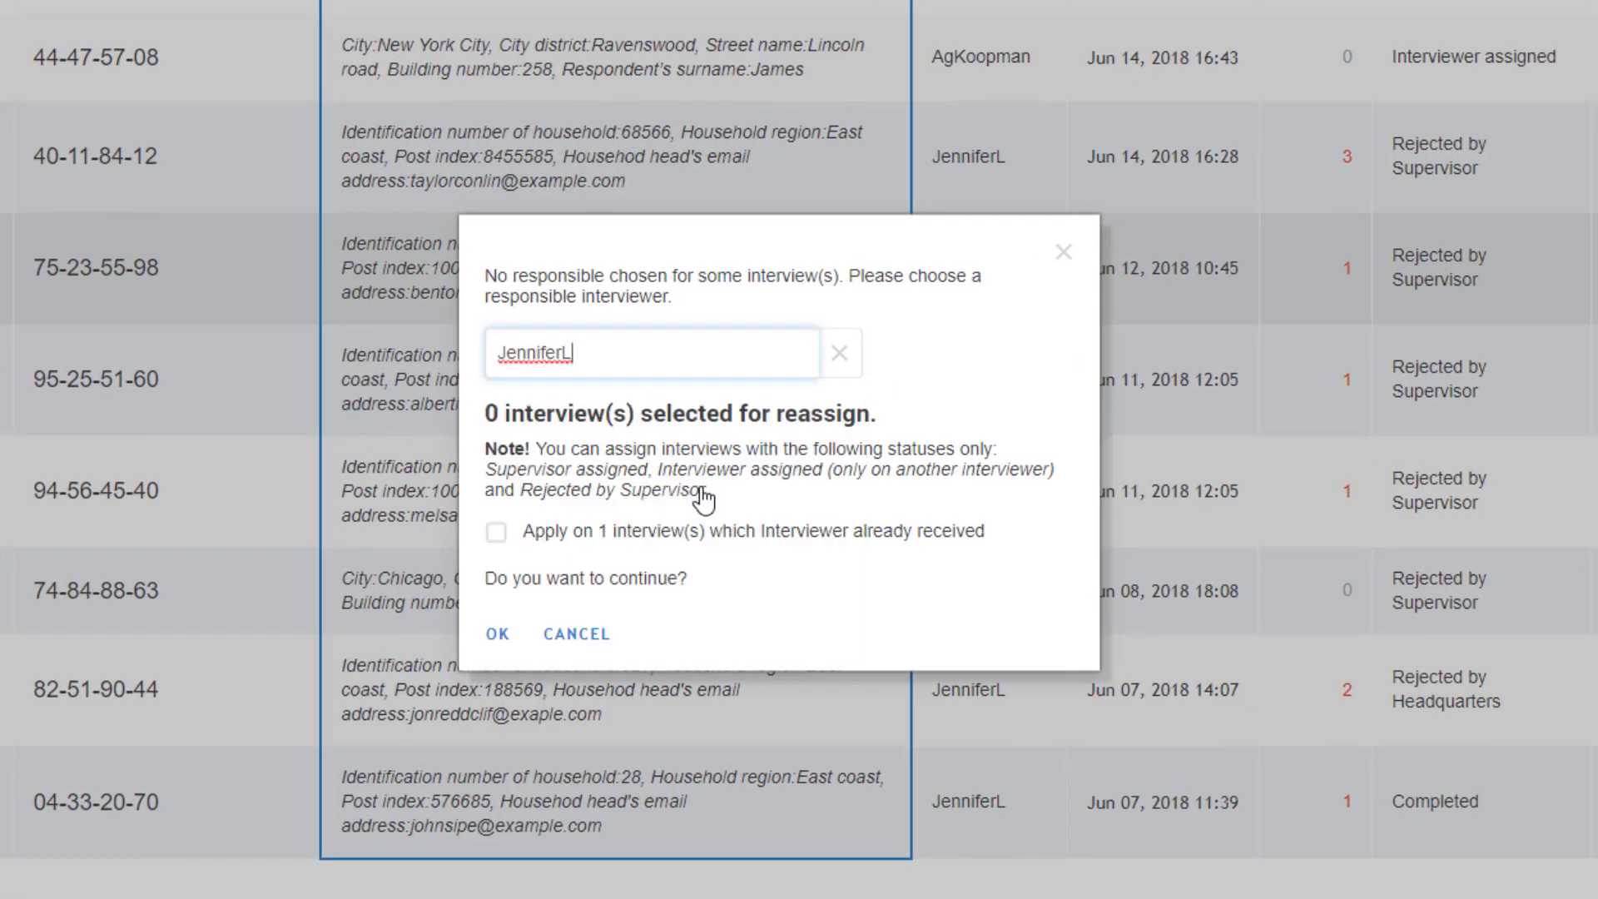
click(639, 545)
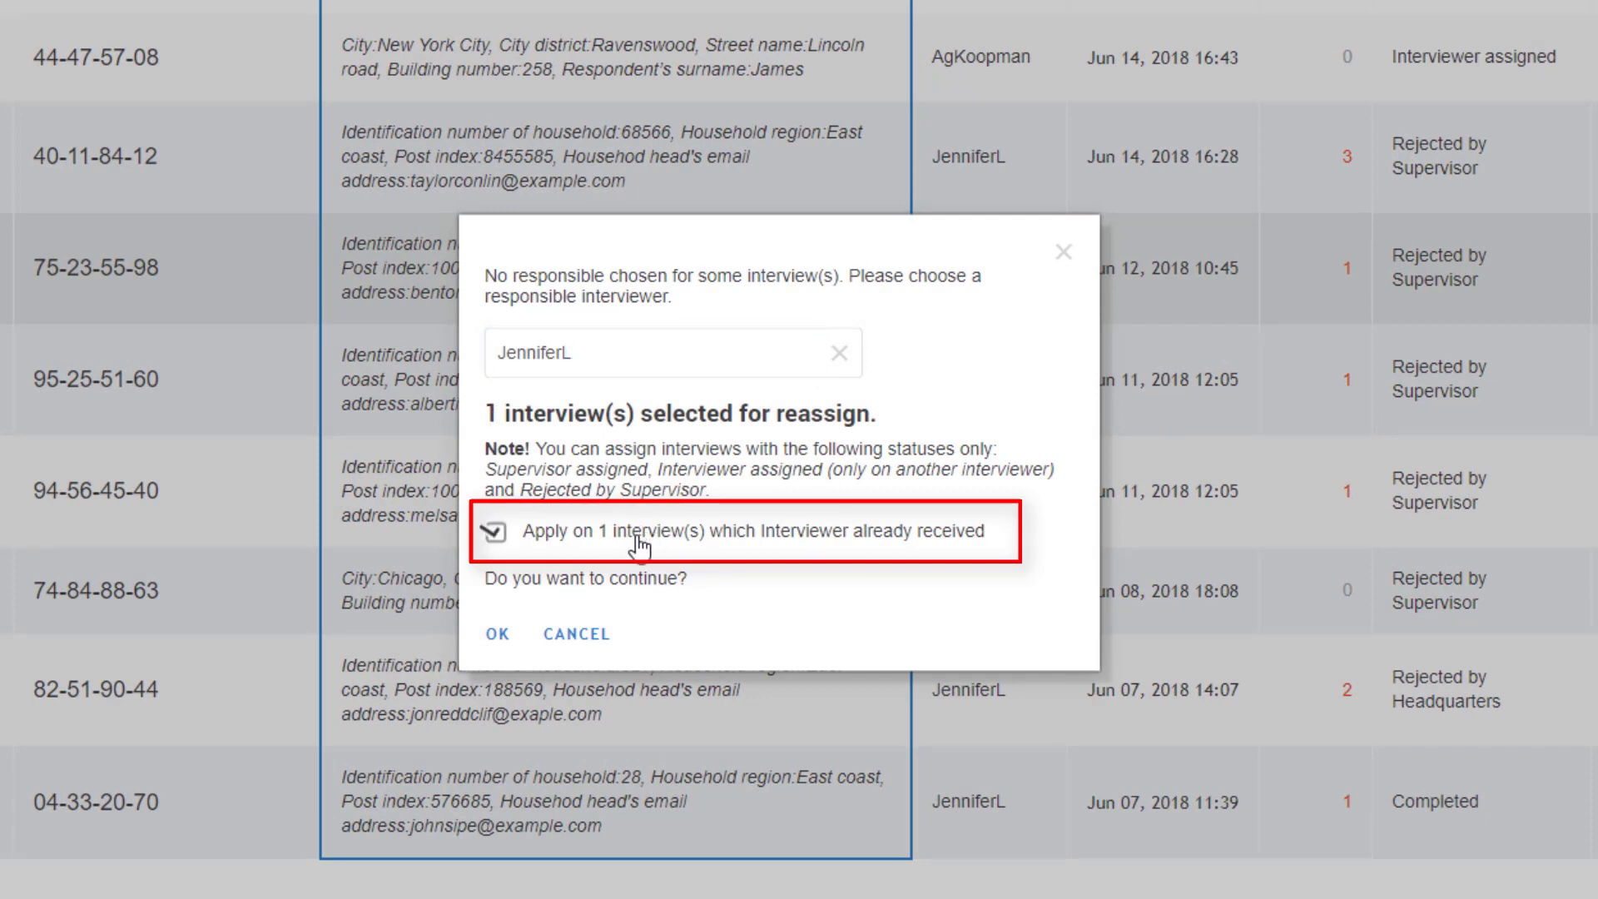
click(496, 636)
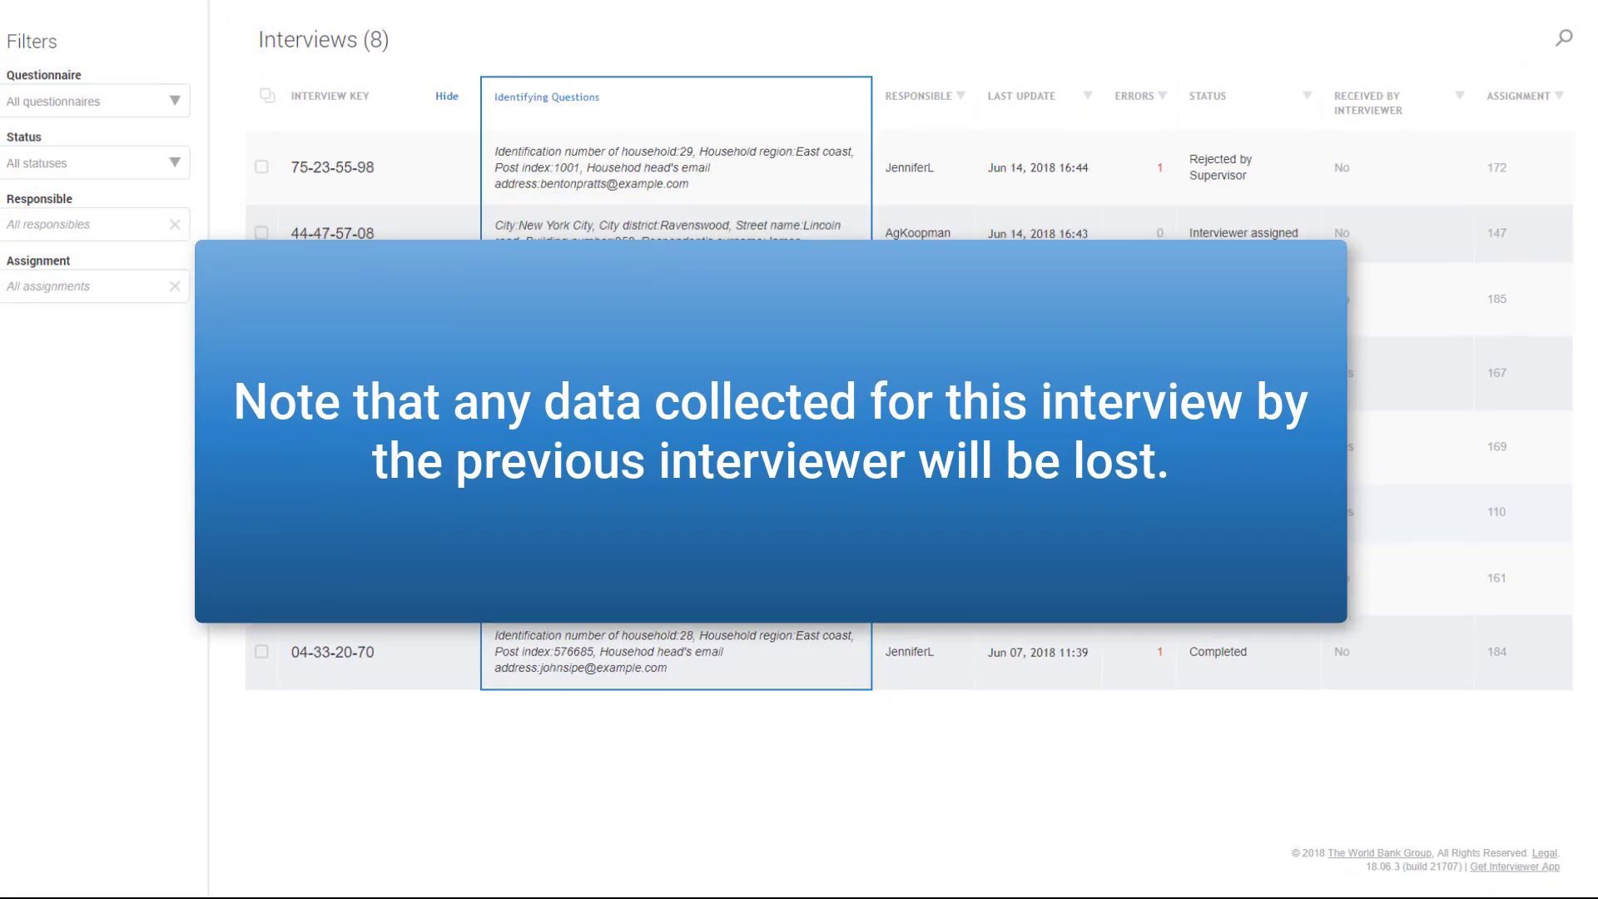